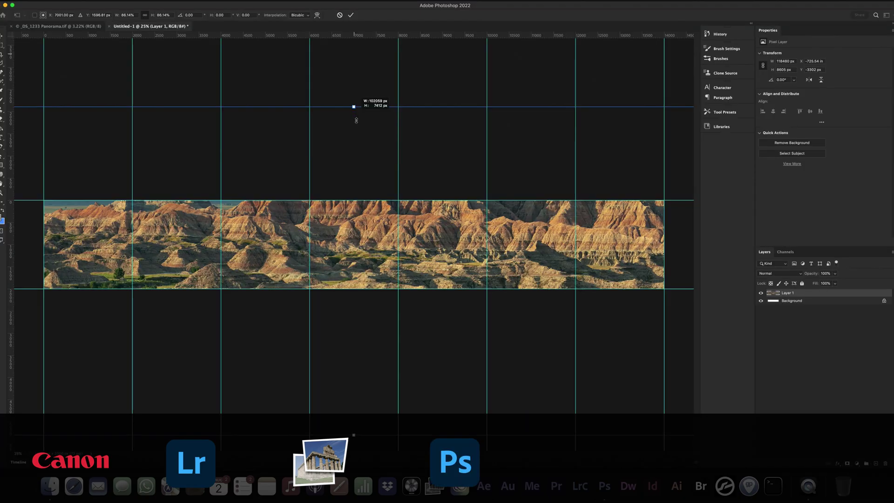
- Drag the panorama layer's top edge down so it fits between the guides
drag(355, 104, 352, 171)
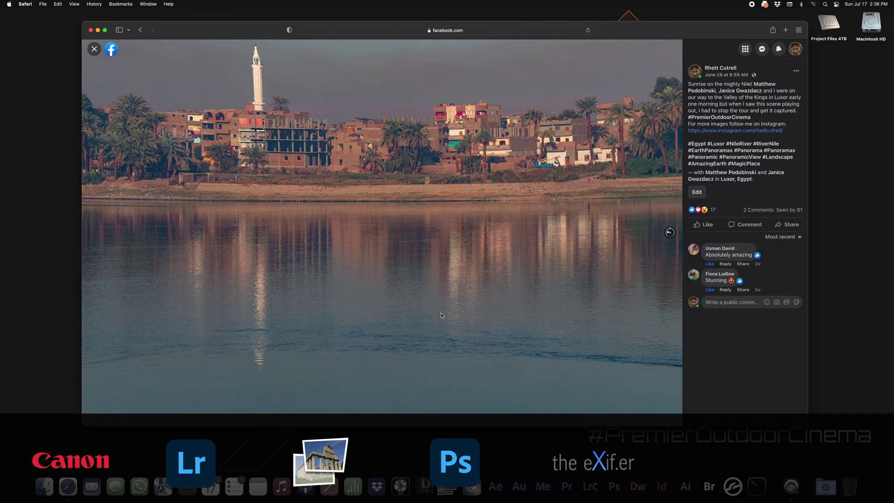
- Pan across the Nile 360 photo on Facebook and advance the Instagram carousel three images
drag(539, 324, 198, 292)
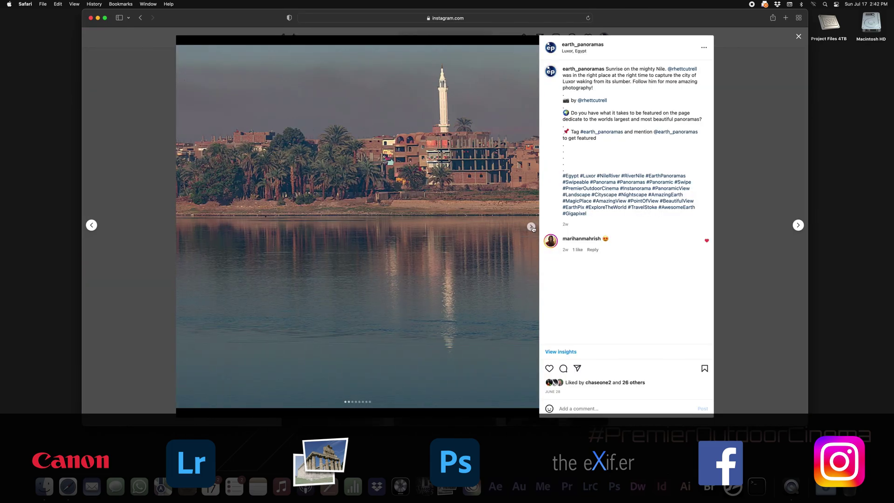
click(531, 227)
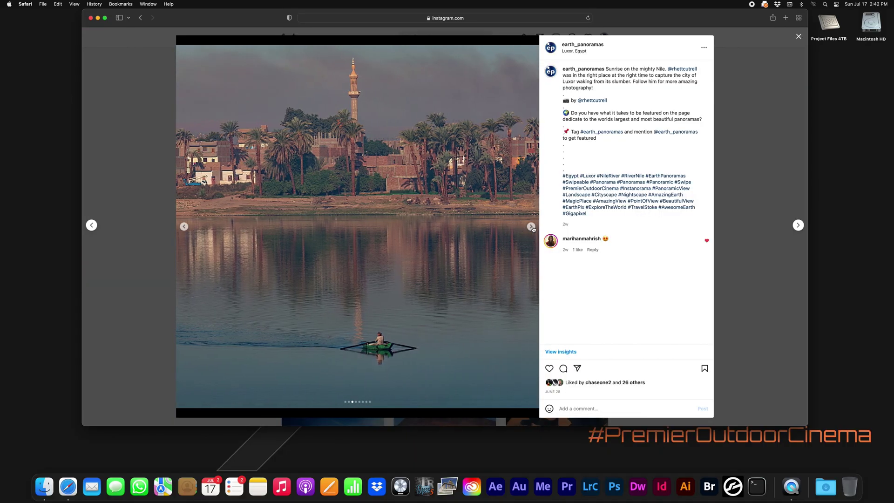
click(531, 227)
click(531, 227)
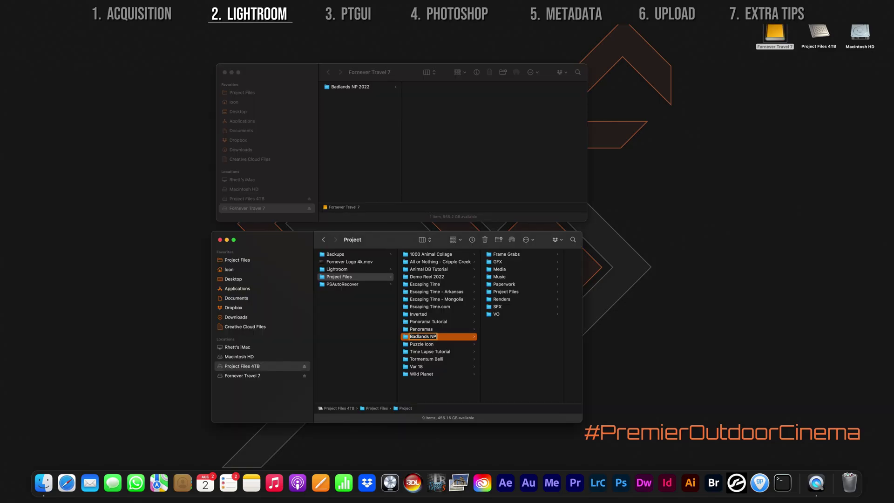
- Commit the new folder name Badlands NP 2022
key(Return)
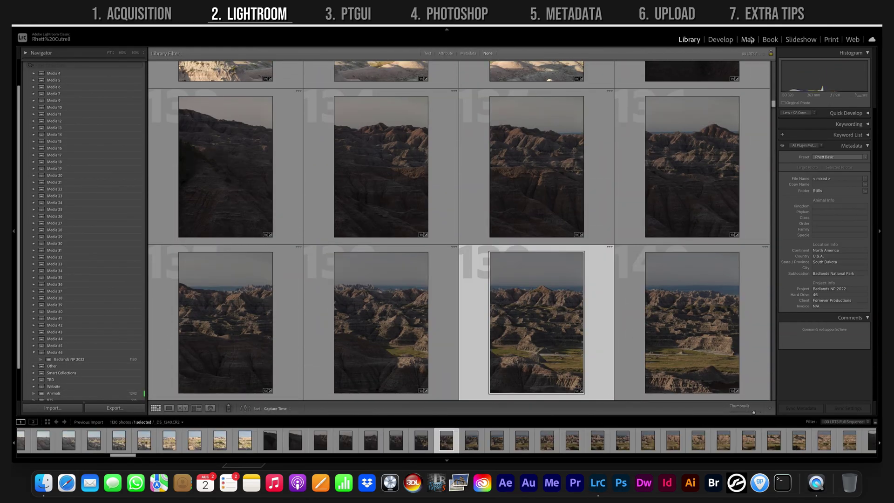
- Synchronize _DS_1240's Develop settings to the selected frame range starting at _DS_1233
click(720, 40)
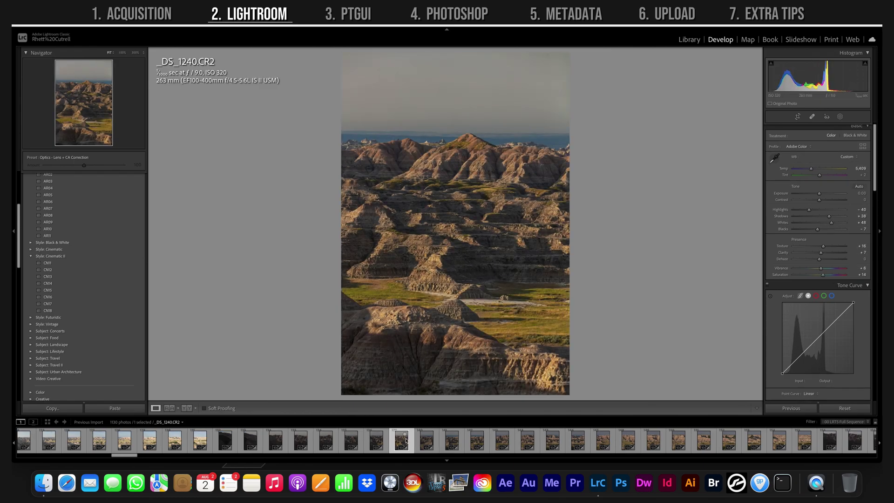
shift+click(804, 440)
click(795, 408)
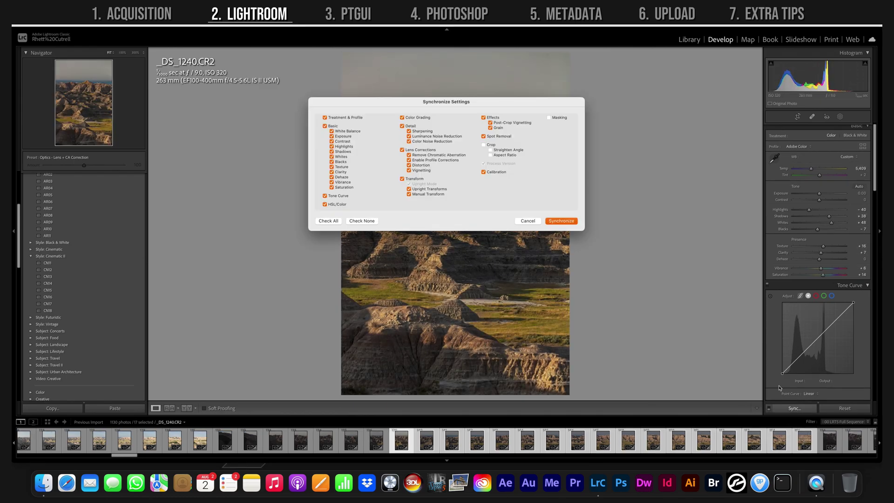
click(561, 221)
shift+click(225, 440)
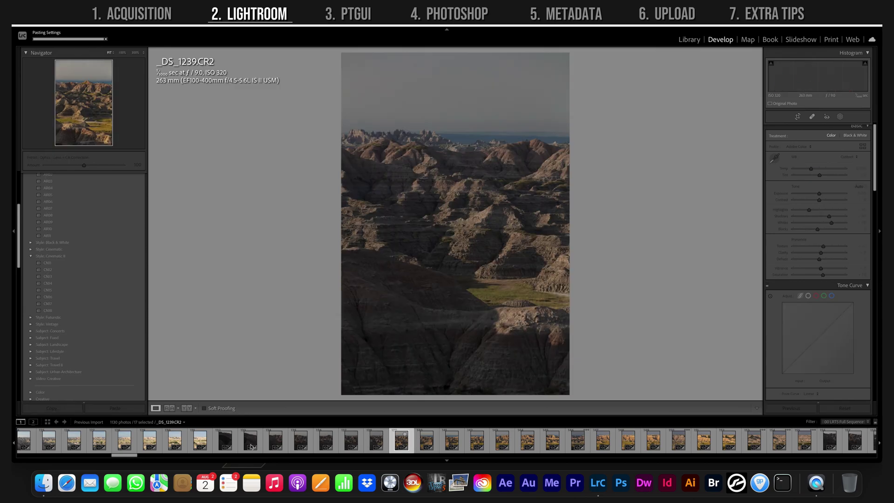
click(795, 407)
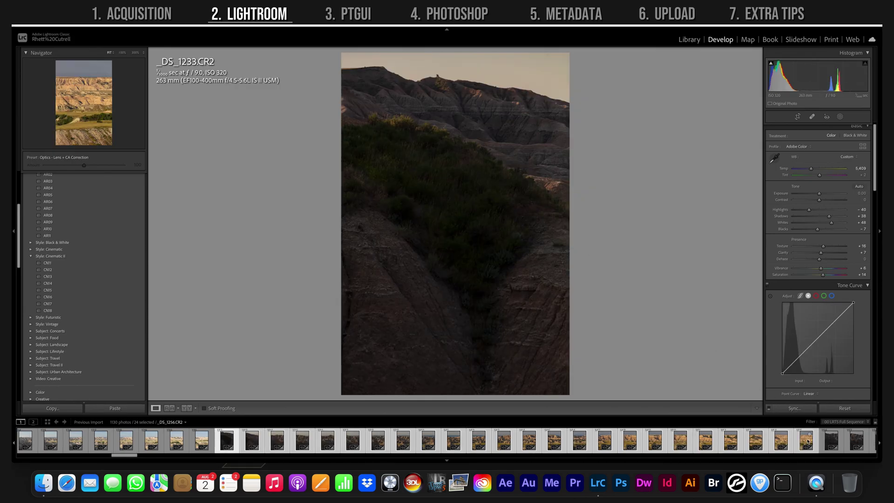
- Try Photo Merge > Panorama on the selected frames, then cancel it
right_click(787, 241)
mouse_move(791, 301)
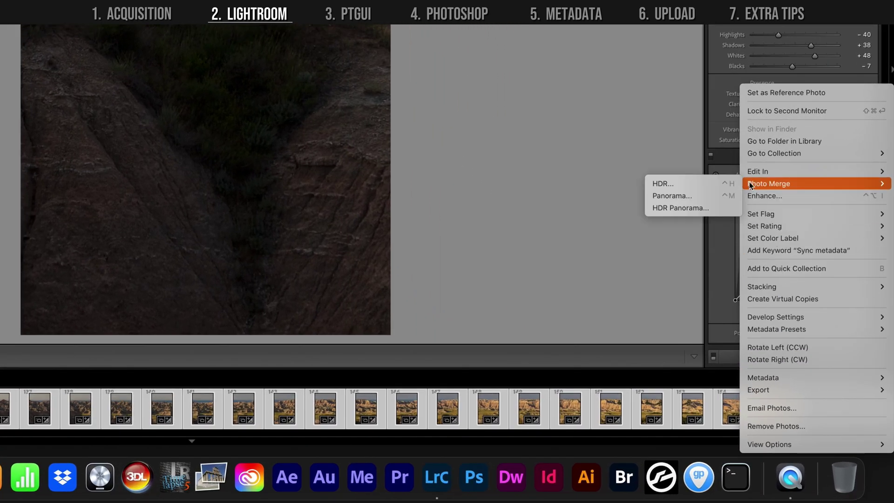
click(674, 196)
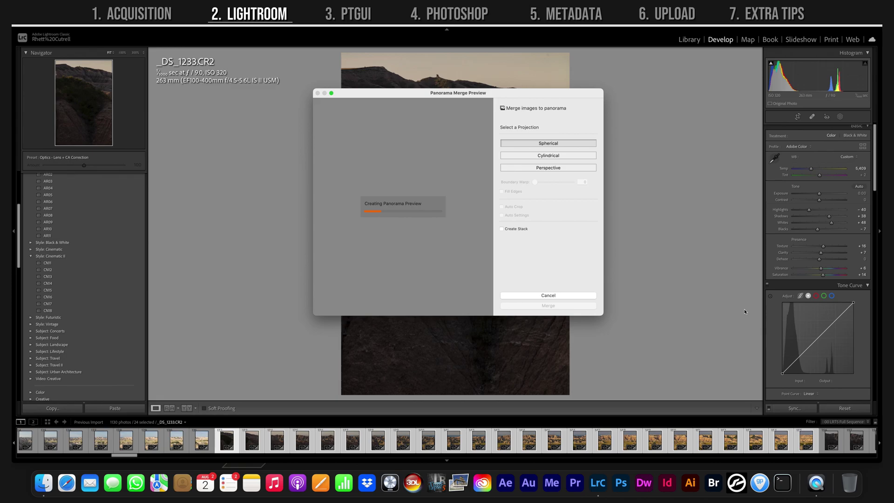
click(547, 296)
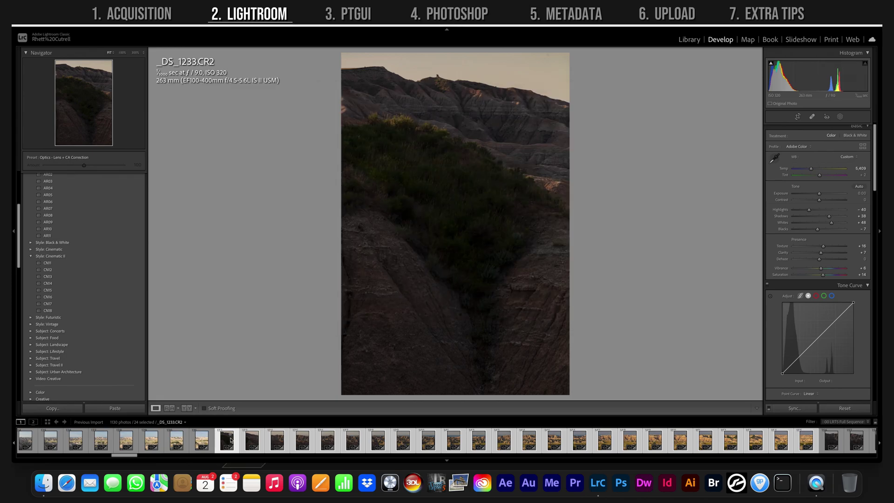
- Export the 24 selected frames to a new Badlands 1 folder inside Panorama
click(80, 20)
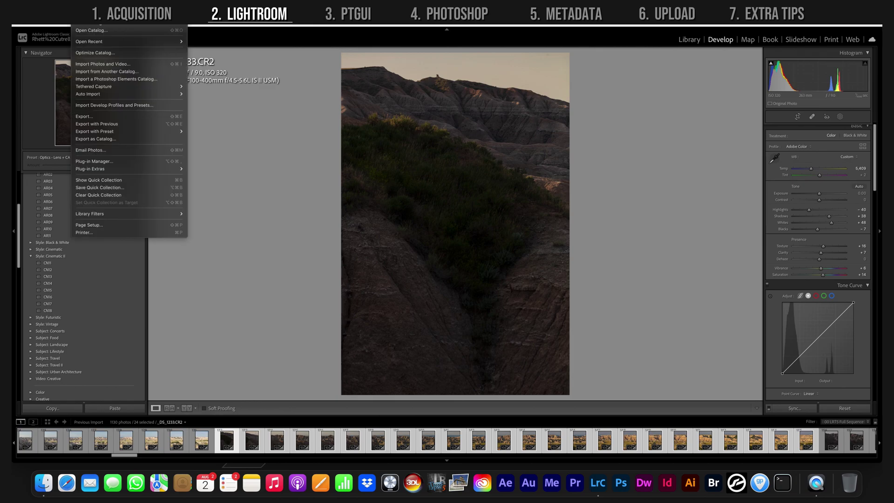
click(106, 119)
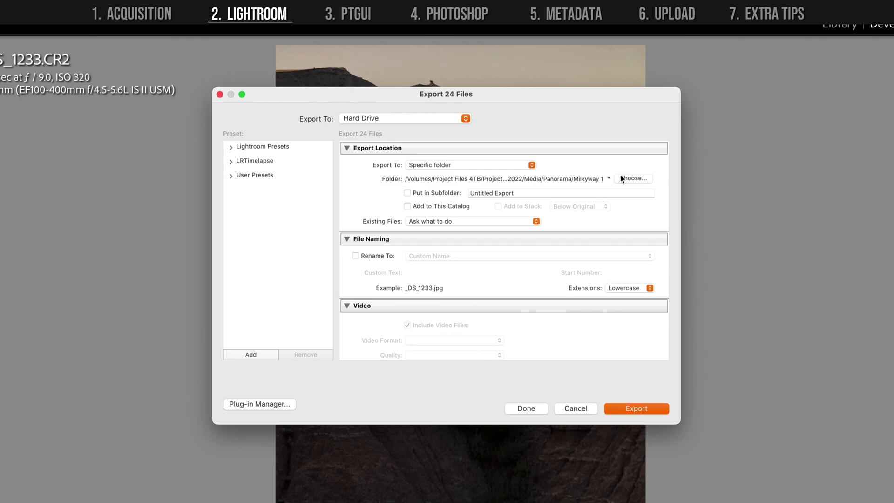
click(627, 178)
text(Badlands 1)
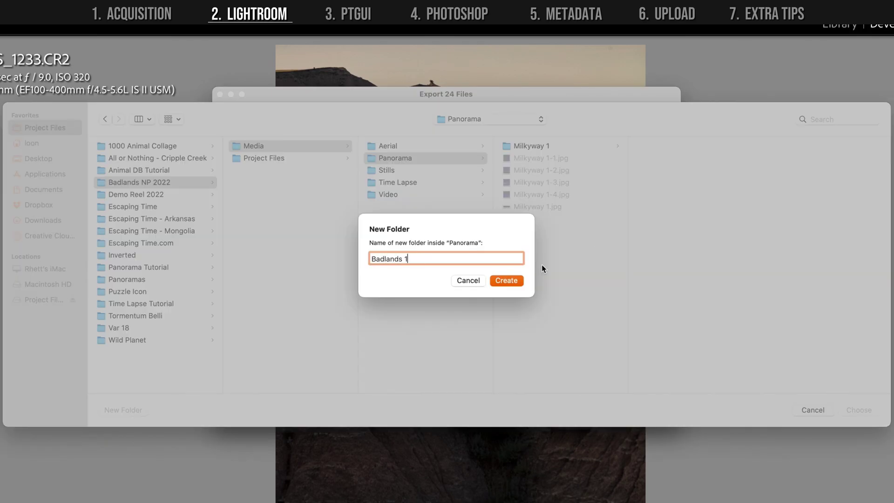
key(Return)
click(846, 409)
scroll(613, 339, down, 5)
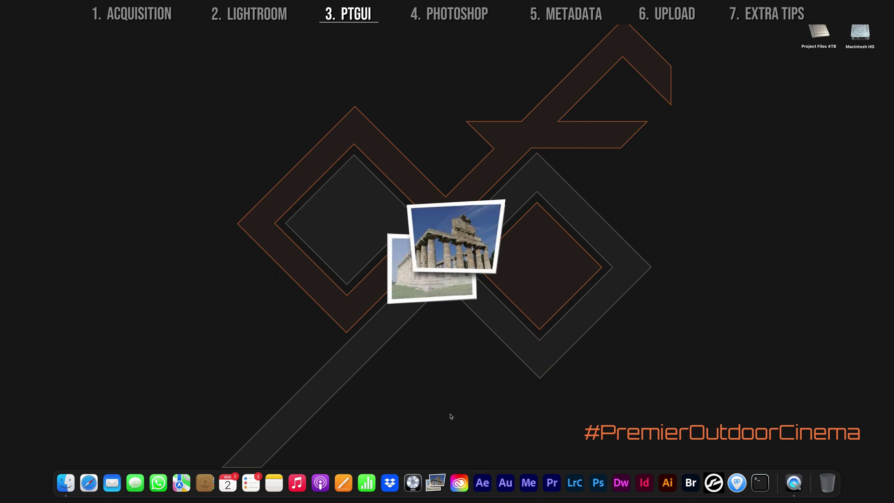
- Launch PTGui and load all 24 frames from Panorama/Badlands 1
click(435, 482)
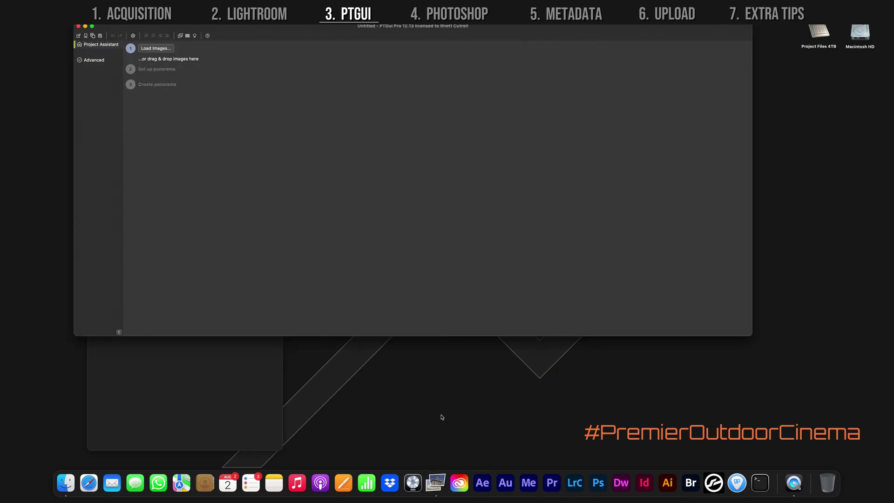
key(super+o)
click(232, 320)
click(384, 215)
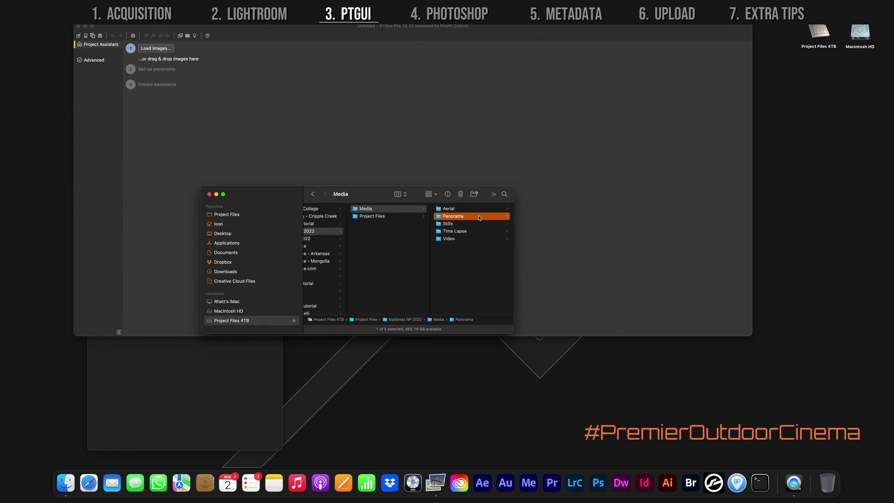
key(super+a)
drag(385, 216, 380, 121)
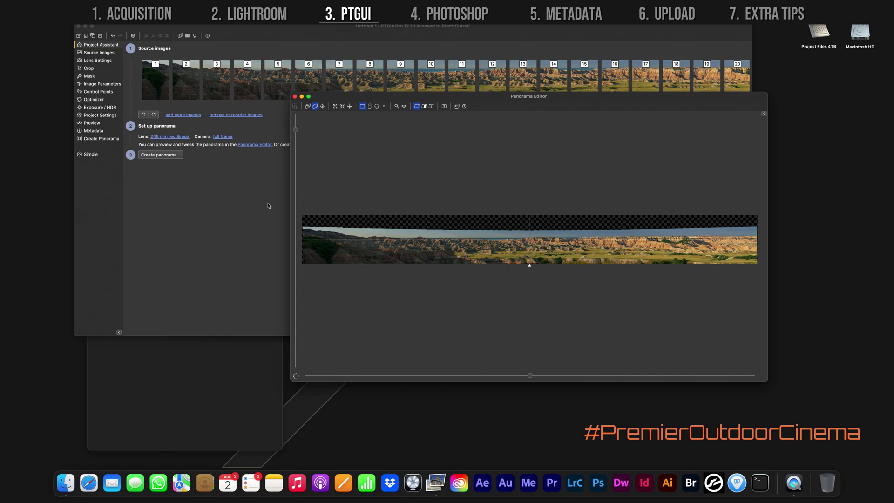
- Create the panorama with Photoshop large (.psb) as the output format
click(155, 155)
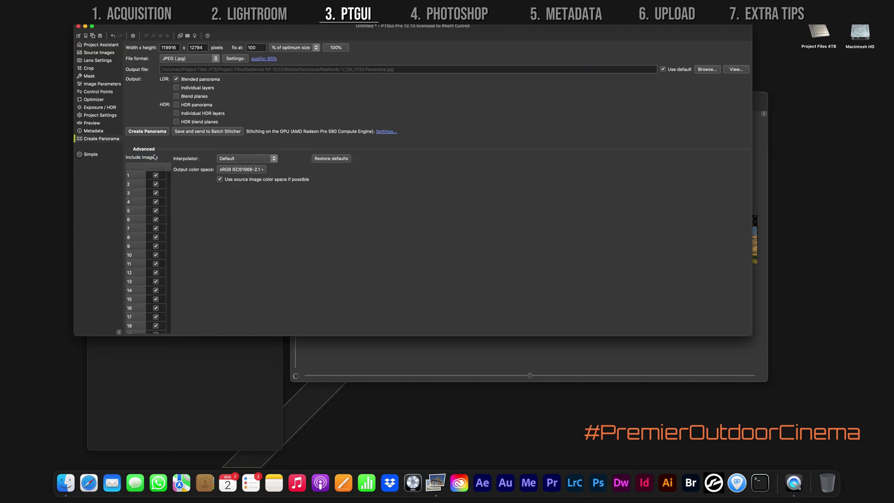
click(217, 59)
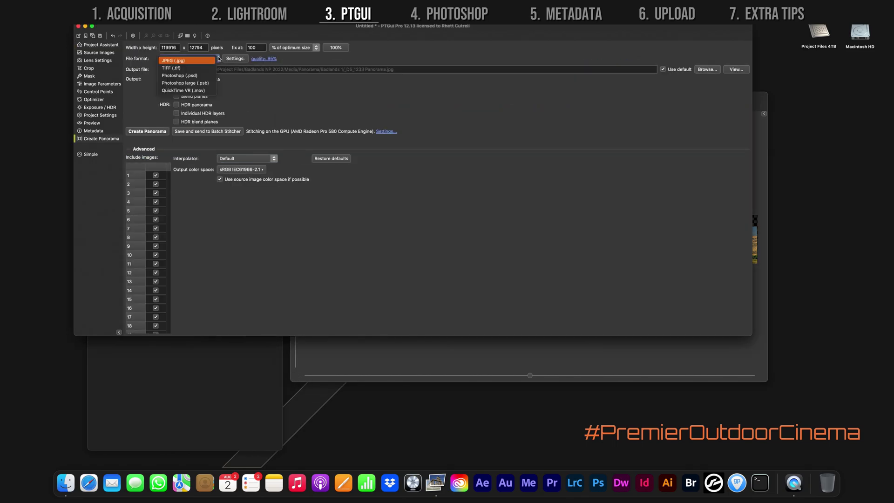
click(209, 83)
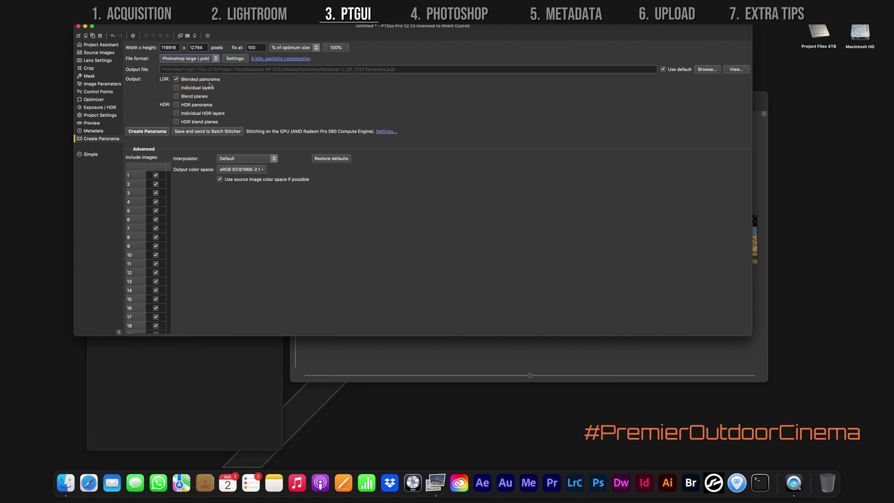
click(162, 135)
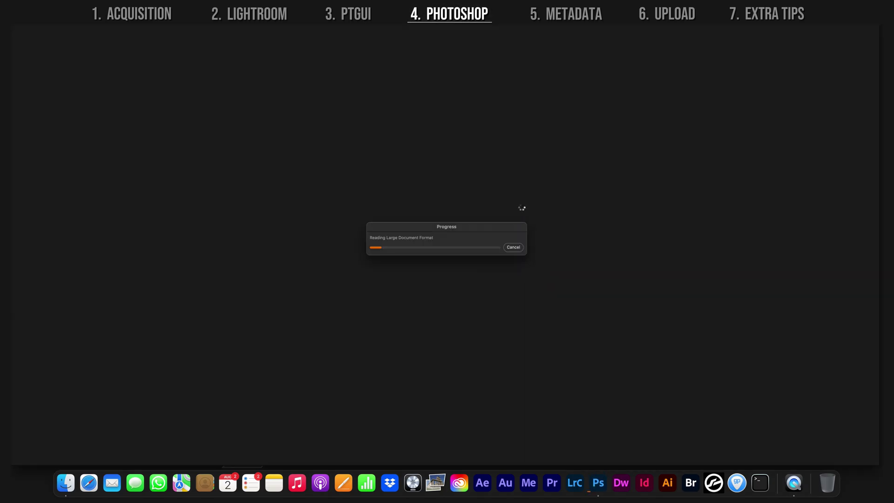
- Crop the transparent strip off the panorama's top and zoom into the result
key(c)
drag(359, 209, 357, 228)
key(Return)
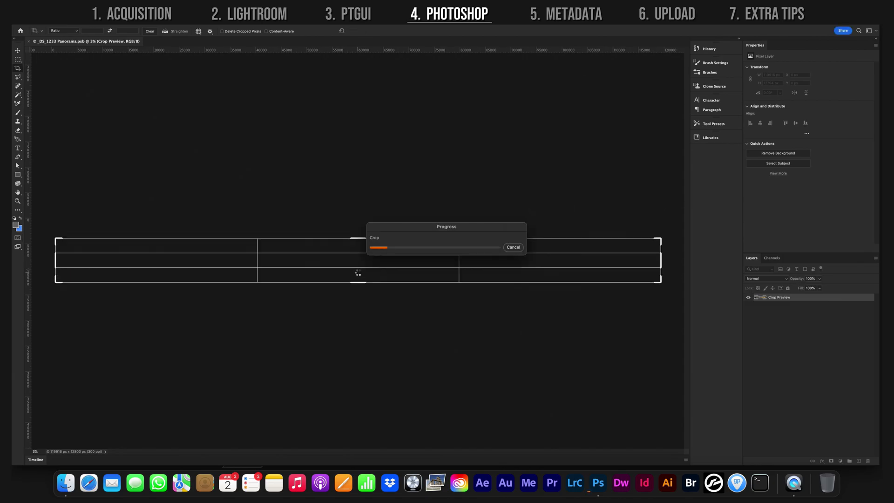
key(z)
click(436, 167)
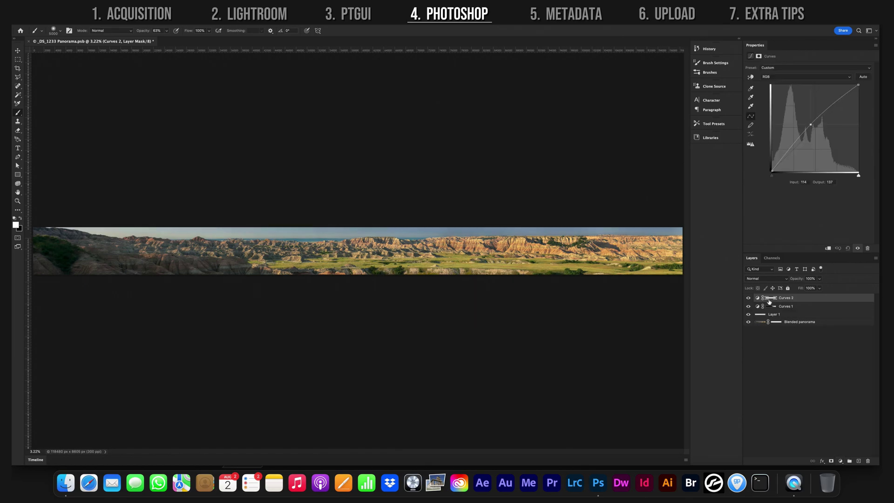
- Save the layered panorama under a new name into a new folder
click(65, 5)
click(90, 80)
click(643, 349)
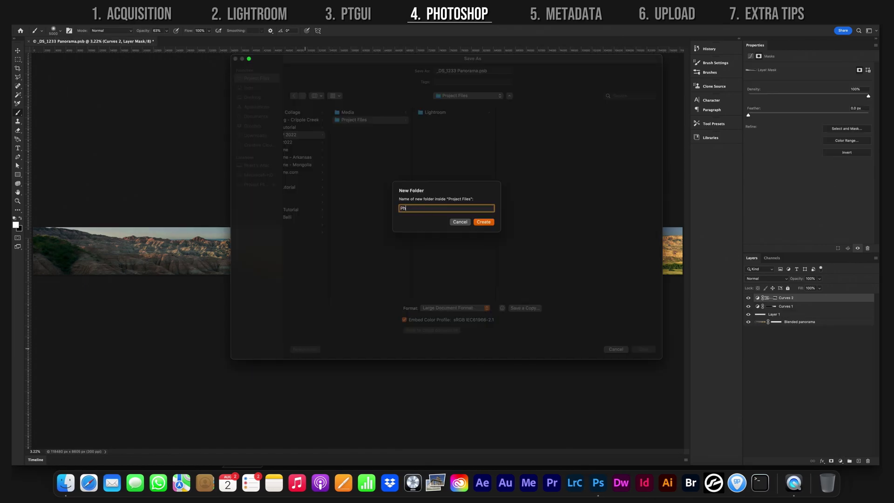
click(482, 222)
click(672, 247)
- Flatten the image to a single Background and save it as a TIFF
click(876, 257)
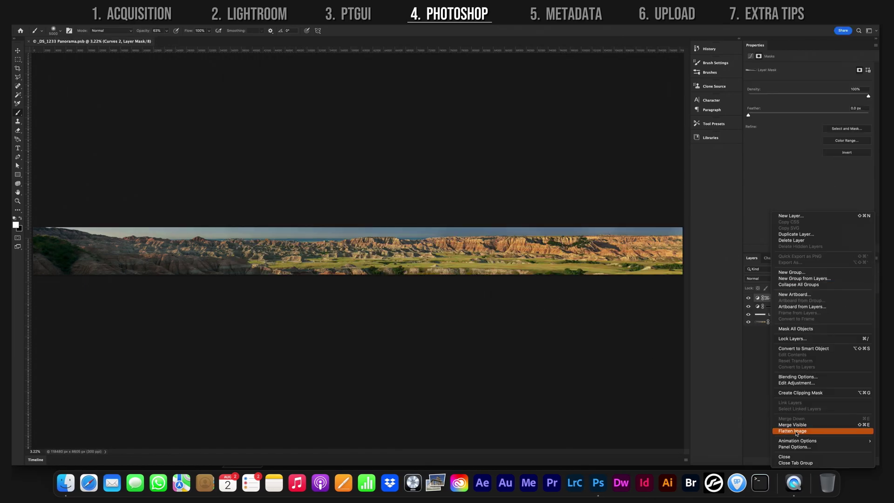
click(796, 431)
click(65, 6)
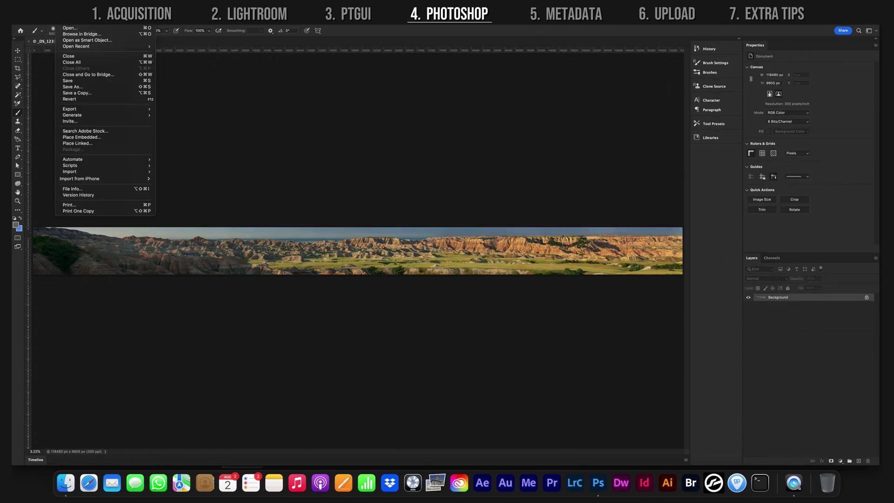
click(76, 86)
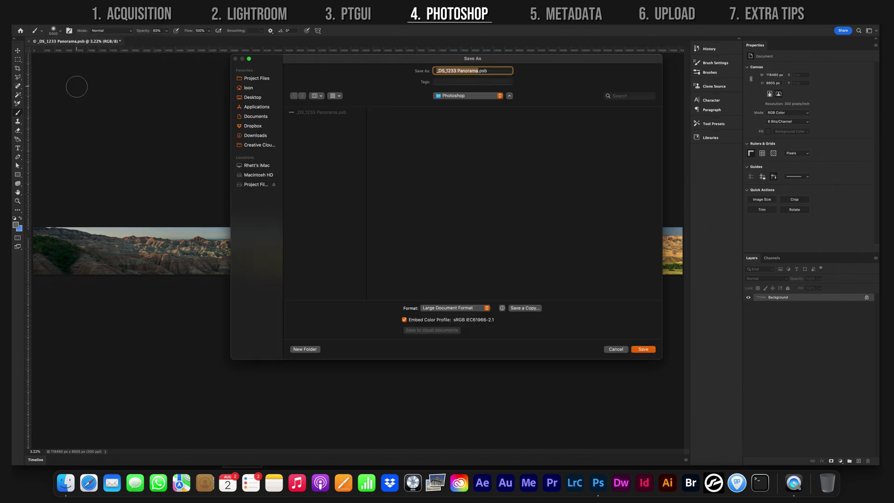
click(482, 308)
click(471, 324)
click(643, 349)
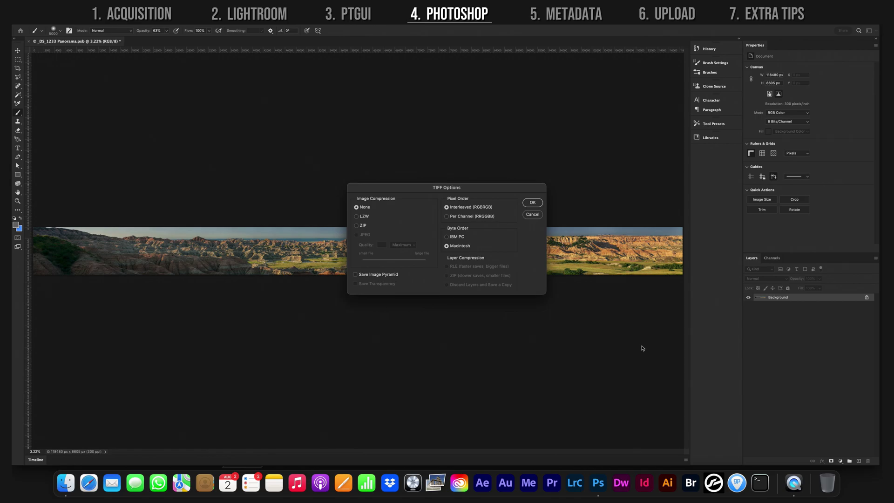
- Confirm the TIFF save and scroll through Reed Photo's Diasec acrylic print page
click(531, 203)
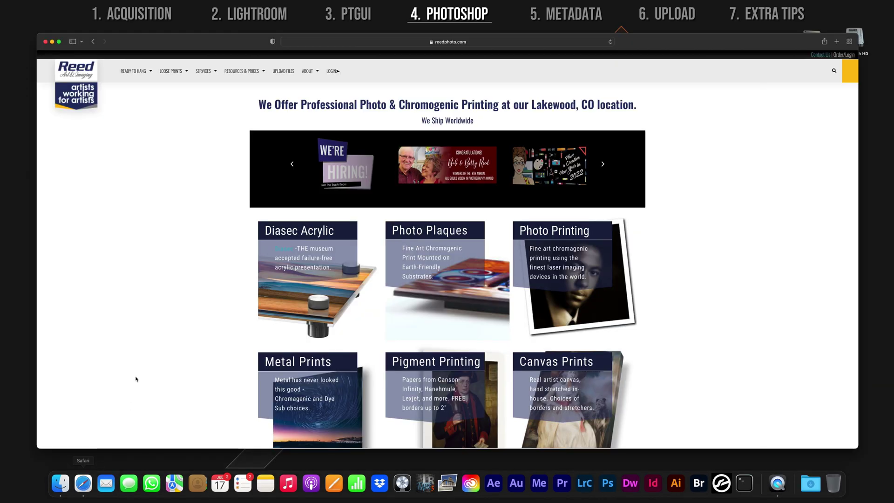
scroll(188, 304, down, 20)
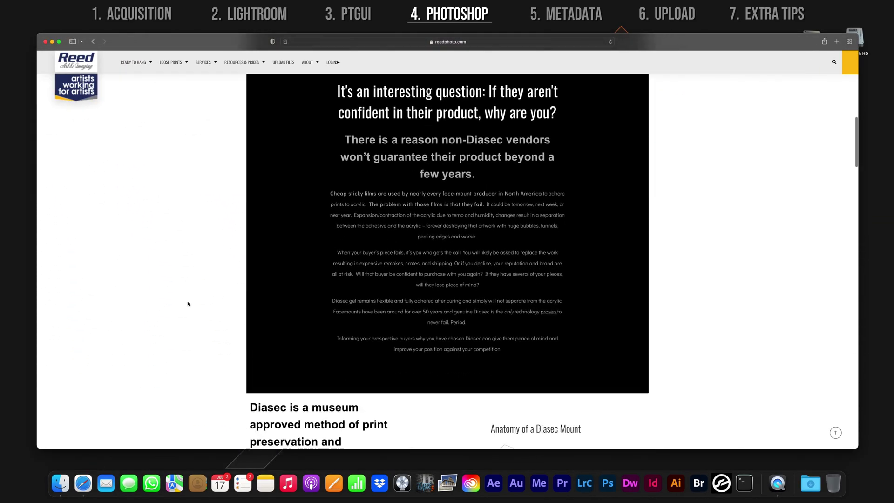
scroll(188, 303, down, 5)
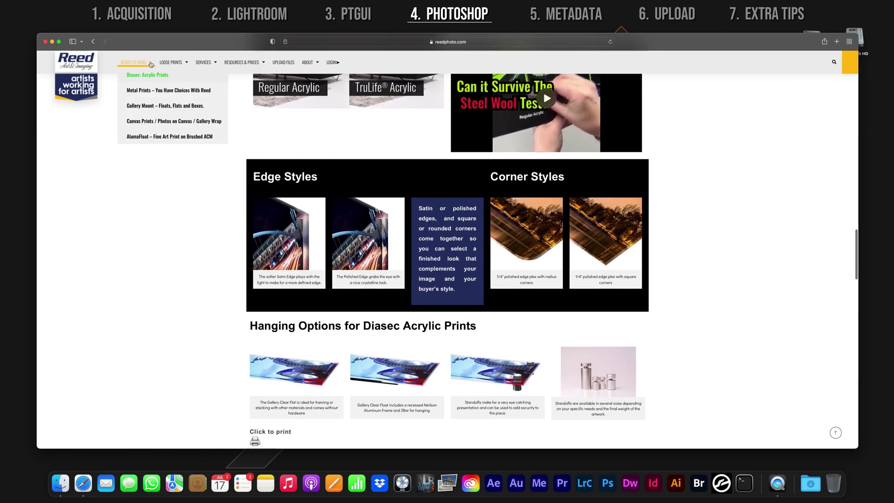
- Browse the Gallery Mount print page, then go to the Upload Files page
click(149, 104)
scroll(199, 285, down, 15)
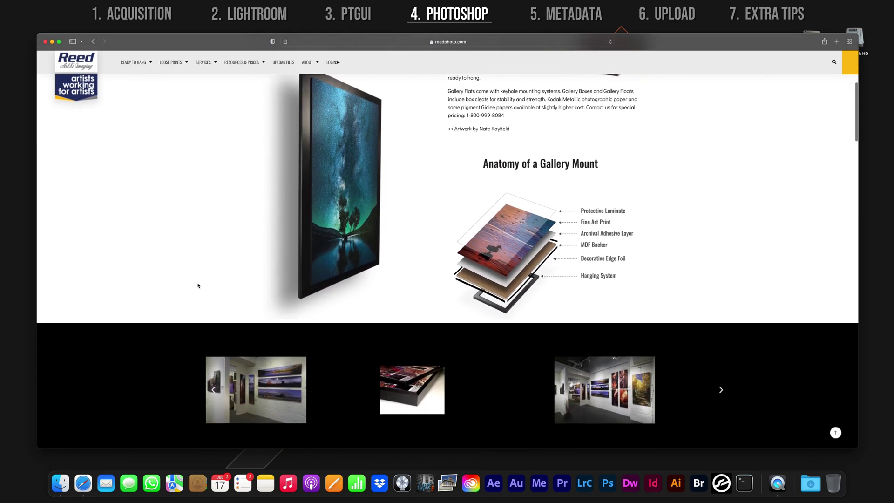
scroll(198, 285, down, 20)
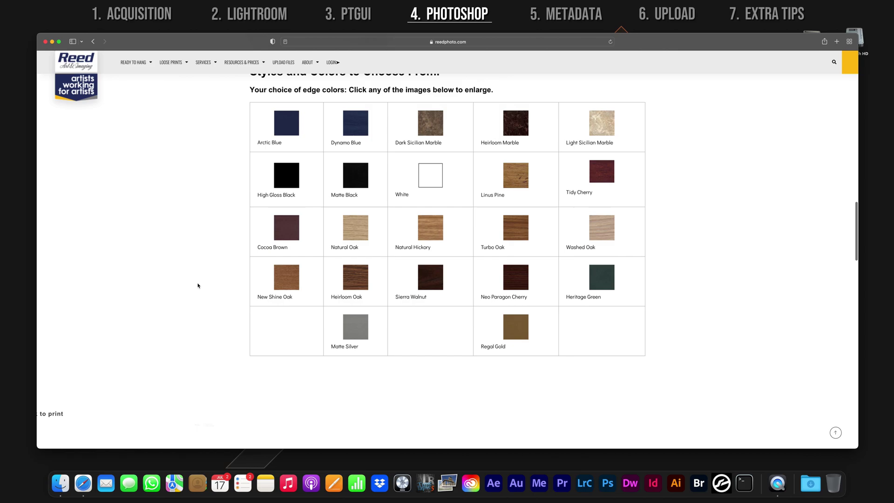
click(279, 62)
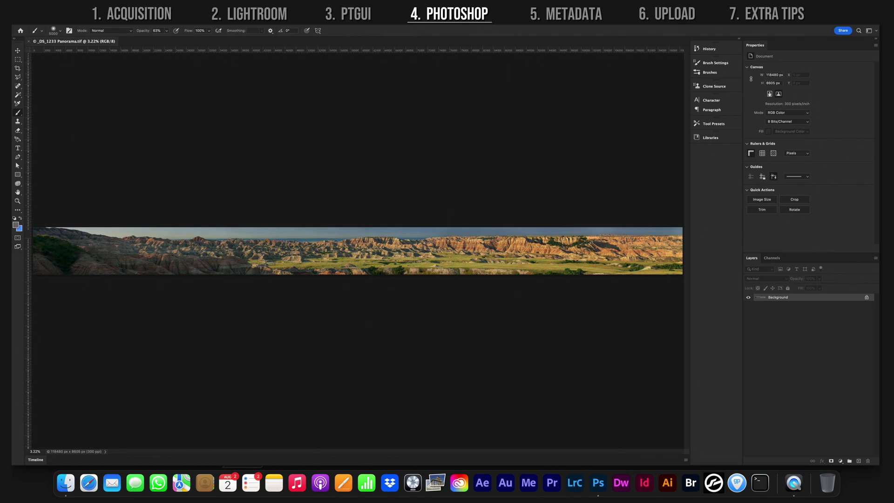
- Open a new document with the recent 14000 × 2000 px, 72 ppi, 8-bit RGB white preset
click(21, 19)
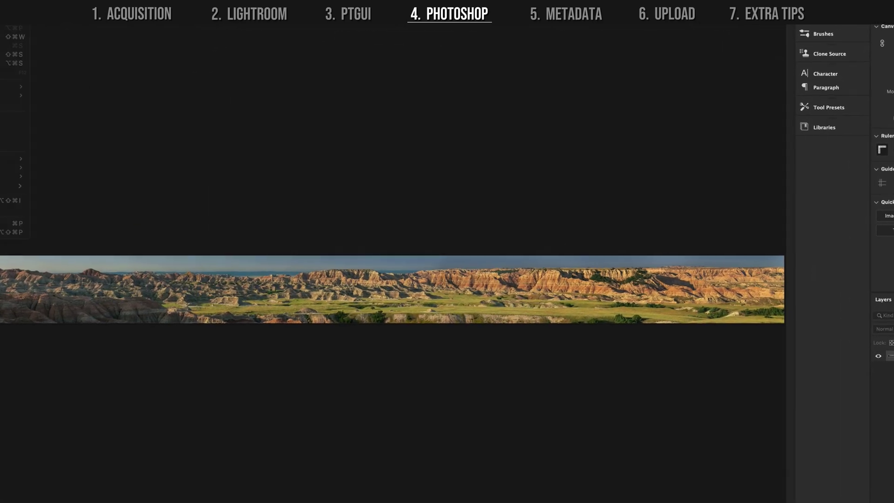
key(super+n)
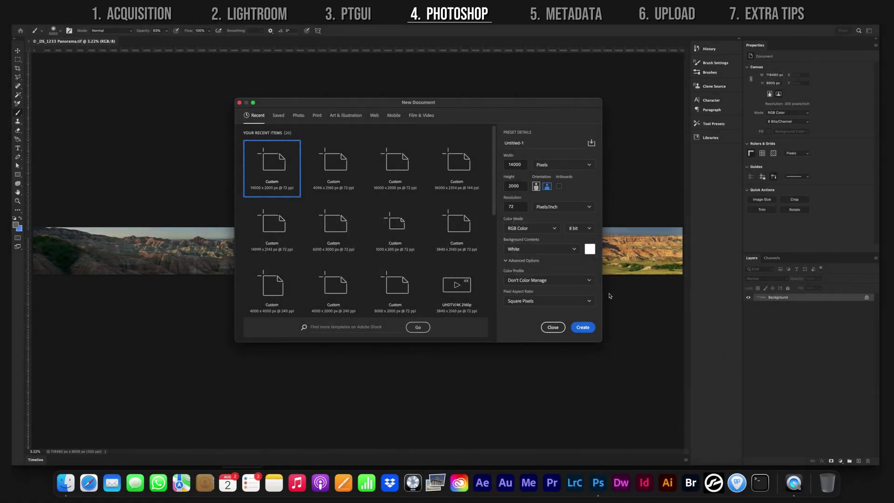
- Create the 14000 × 2000 canvas, add a 7-column, 1-row guide layout, then return to _DS_1233 Panorama.tif
click(582, 327)
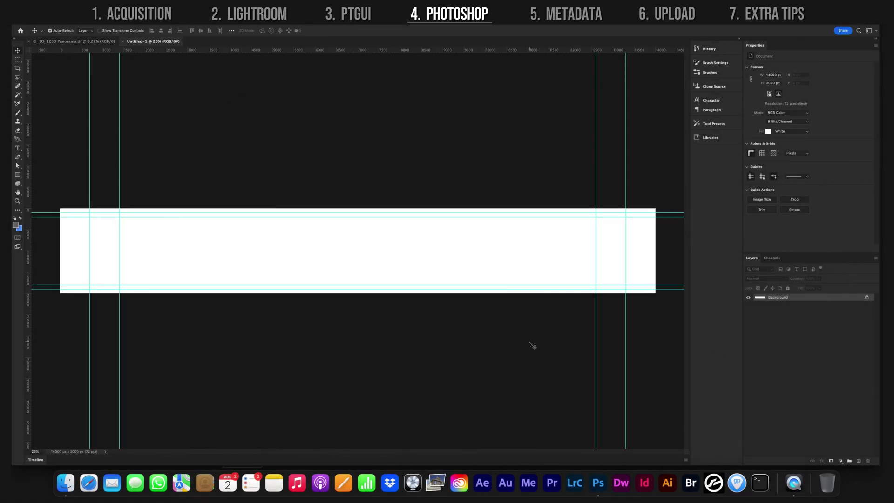
click(195, 6)
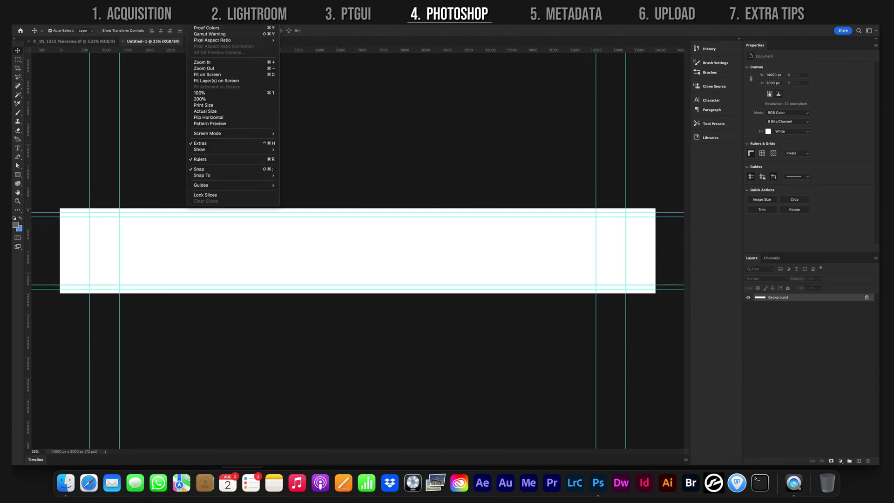
mouse_move(257, 187)
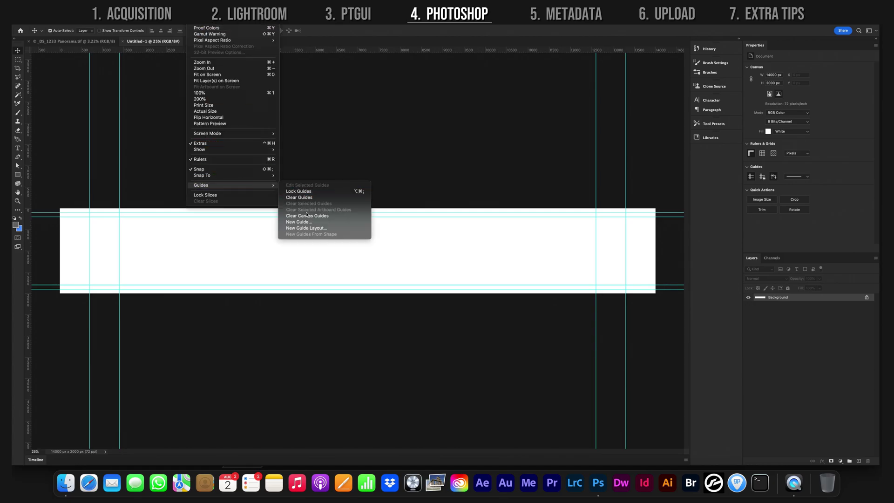
click(306, 228)
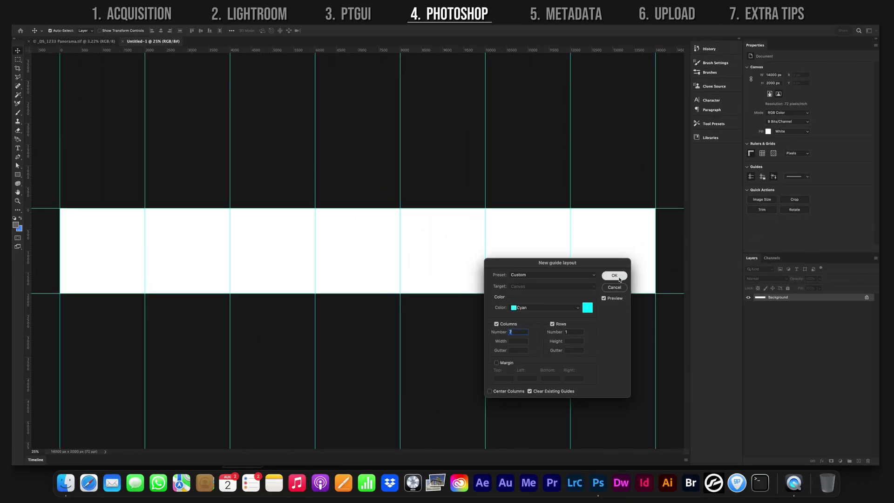
click(561, 168)
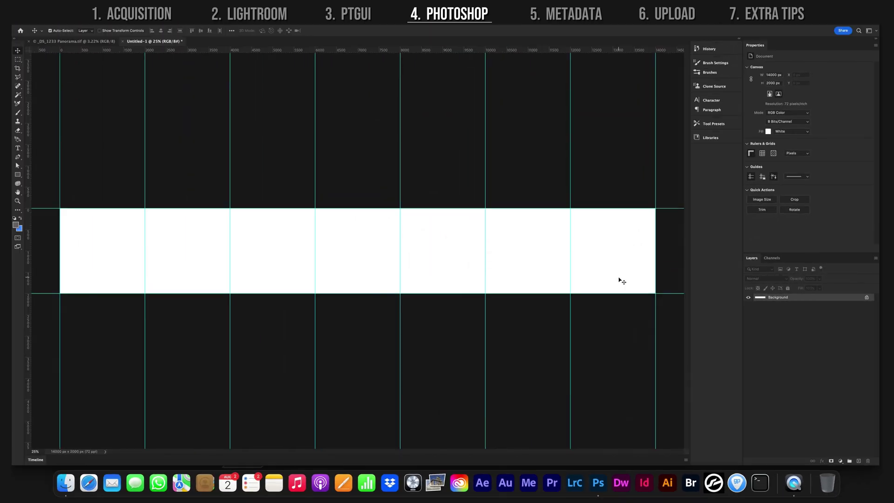
click(78, 43)
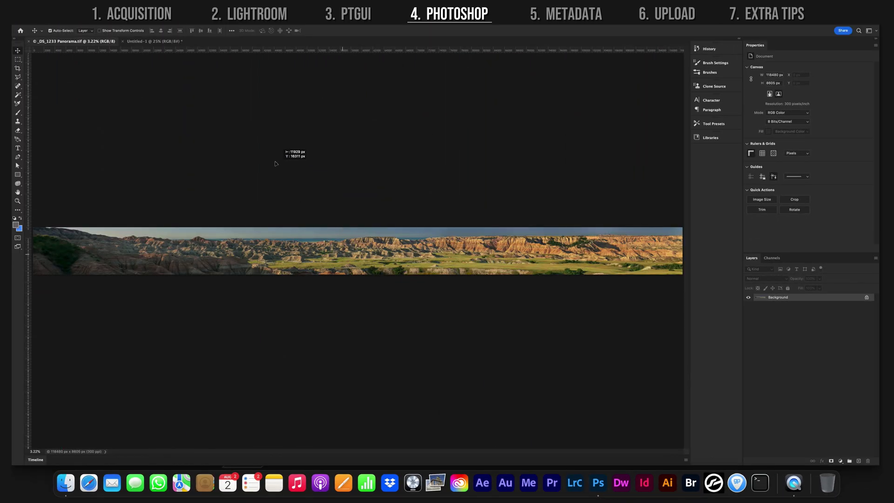
- Paste the panorama into Untitled-1 as Layer 1, scaled to about 23.25% to fill the guides
click(178, 41)
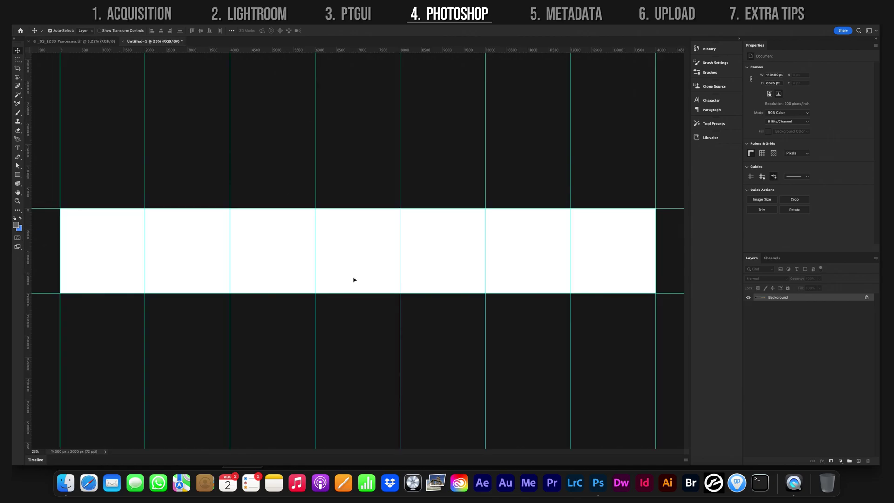
key(super+v)
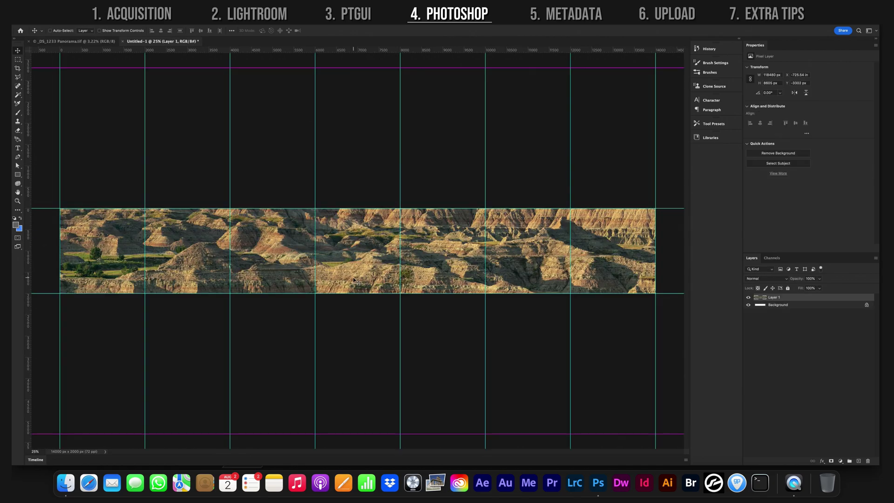
key(super+t)
drag(358, 66, 358, 208)
drag(357, 264, 520, 251)
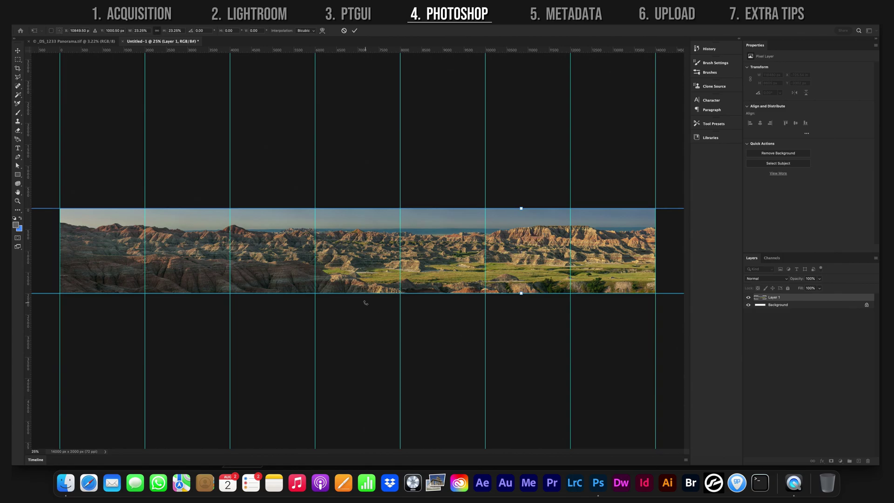
key(Return)
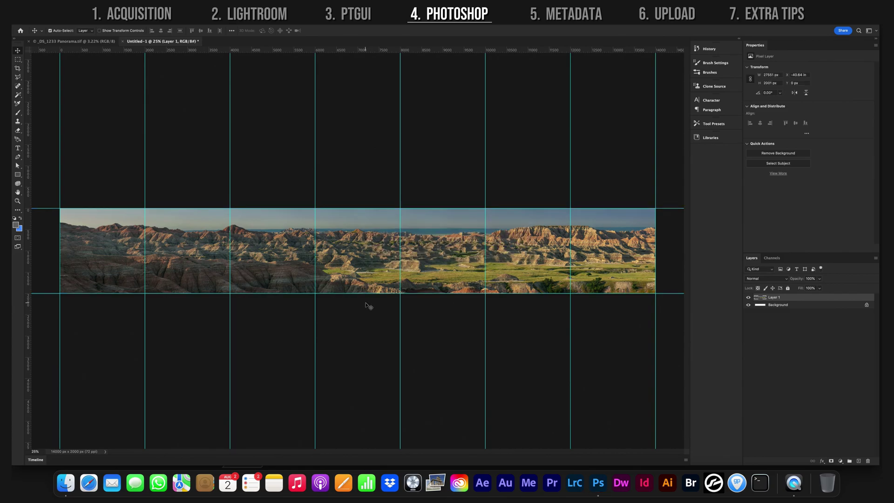
- Export the canvas as a quality-6 sRGB JPG named 'Badlands Panorama' into the Renders folder
click(63, 18)
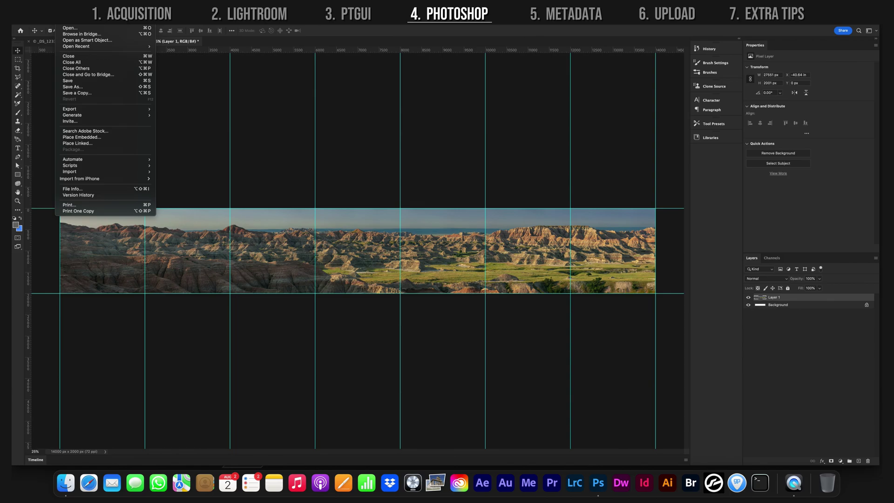
mouse_move(139, 111)
click(177, 116)
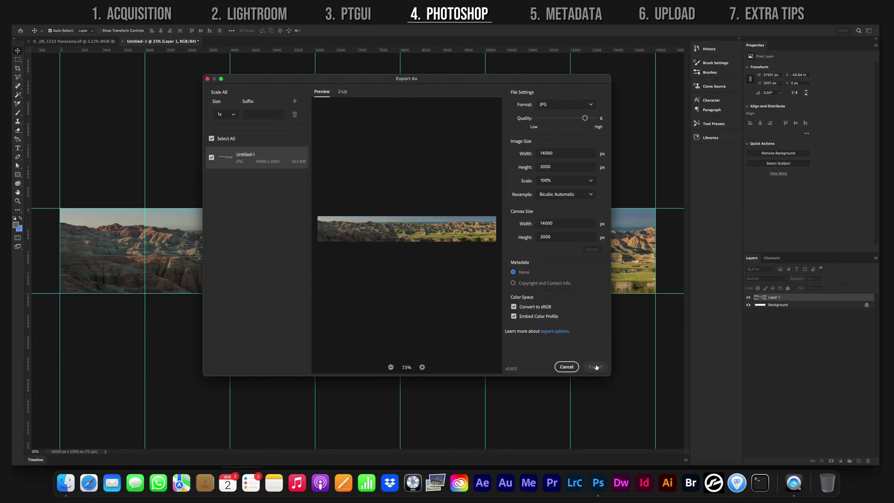
click(595, 367)
click(405, 159)
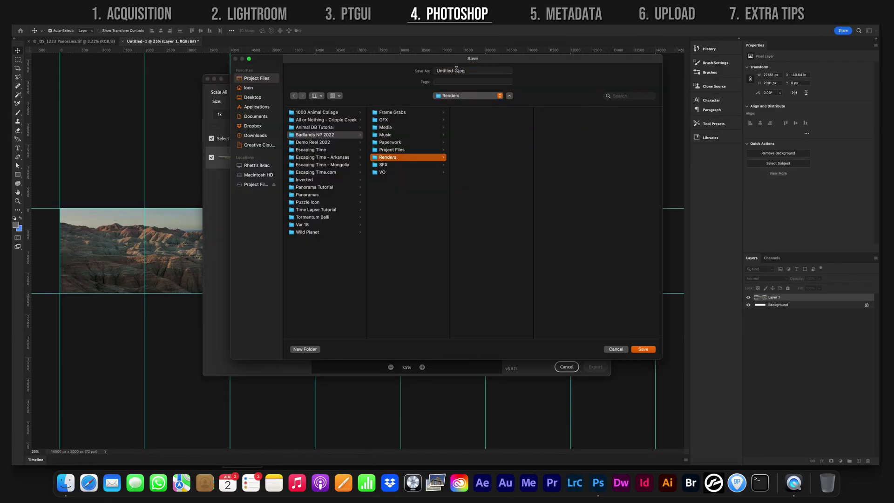
click(456, 70)
text(Badlands Panorama)
click(643, 349)
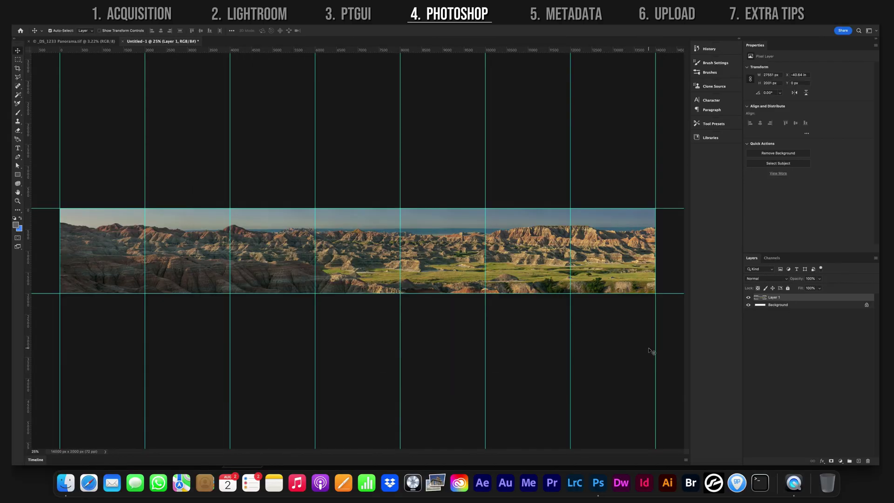
- Crop the canvas down to a single 2000 × 2000 guide column
click(18, 69)
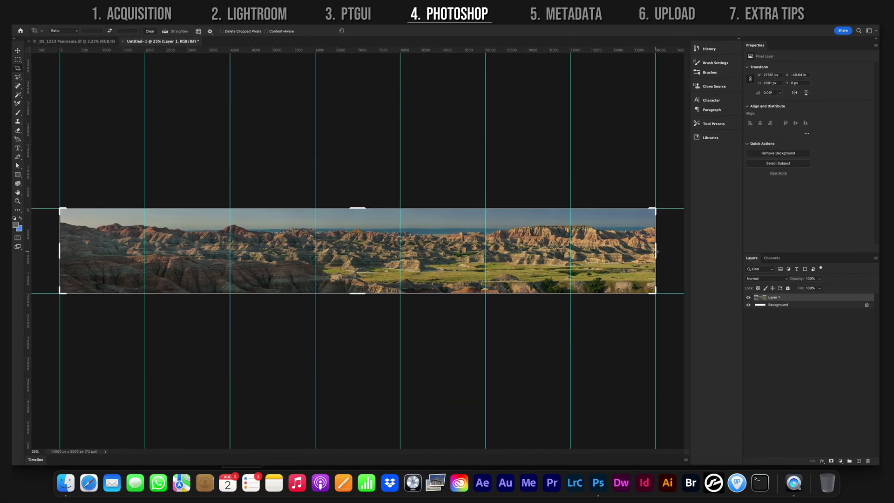
drag(655, 251, 404, 254)
key(Return)
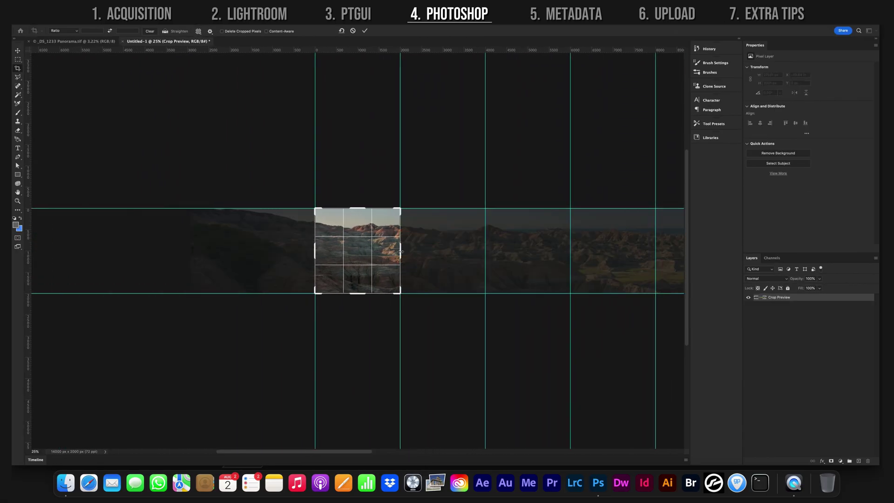
- Export the square crop as a JPEG named 'Badlands 1-1'
click(63, 6)
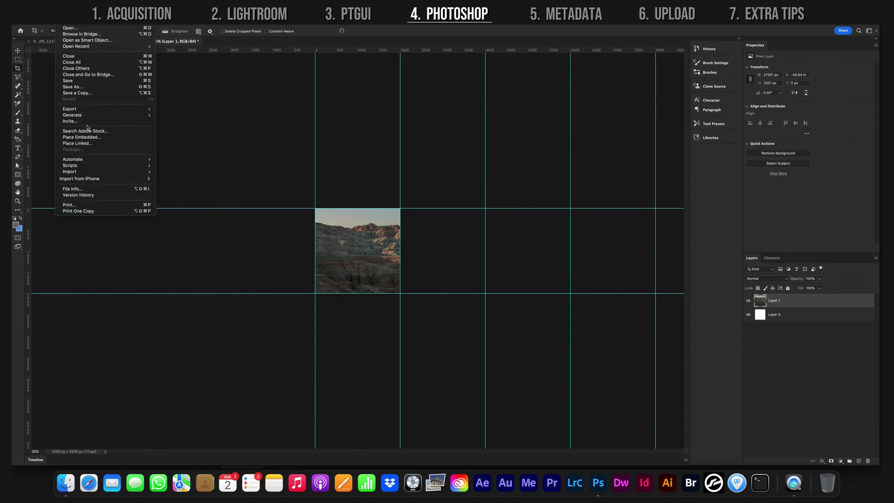
mouse_move(70, 109)
click(168, 115)
click(593, 366)
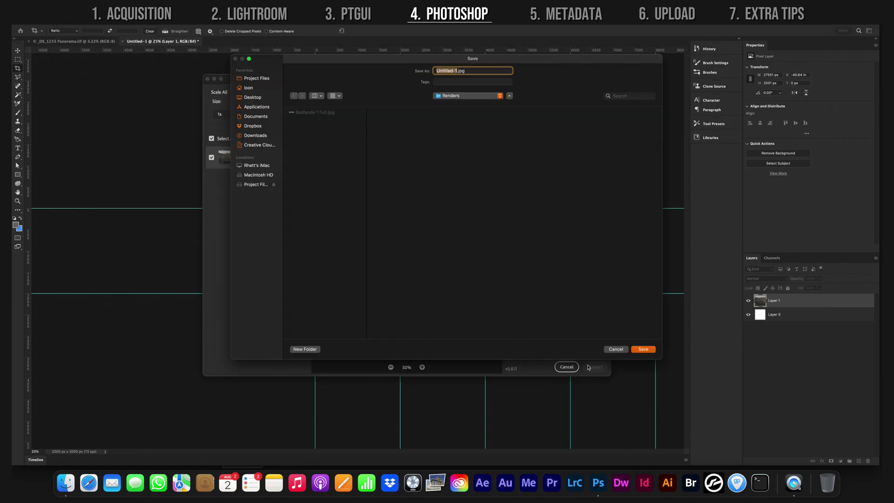
text(Badlands 1-1)
click(643, 349)
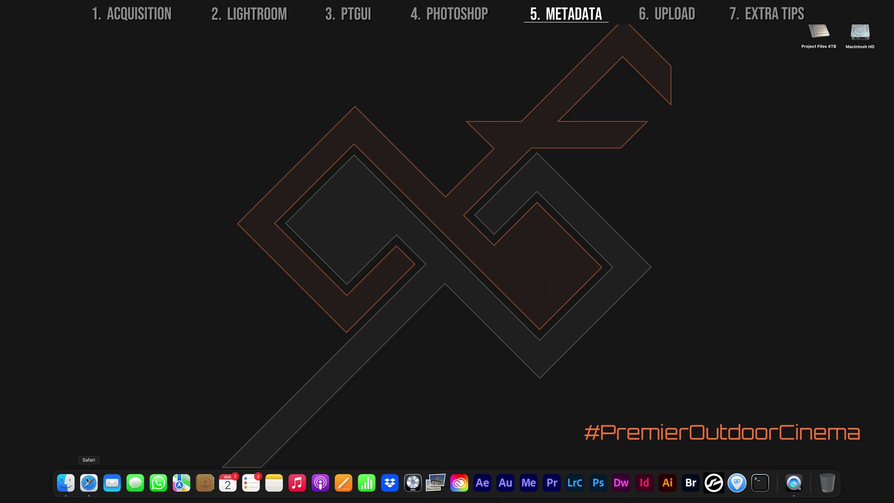
- Upload Badlands 1 Full.jpg from Finder to theXifer.net and open its EXIF editor
click(88, 482)
click(65, 482)
drag(256, 280, 448, 259)
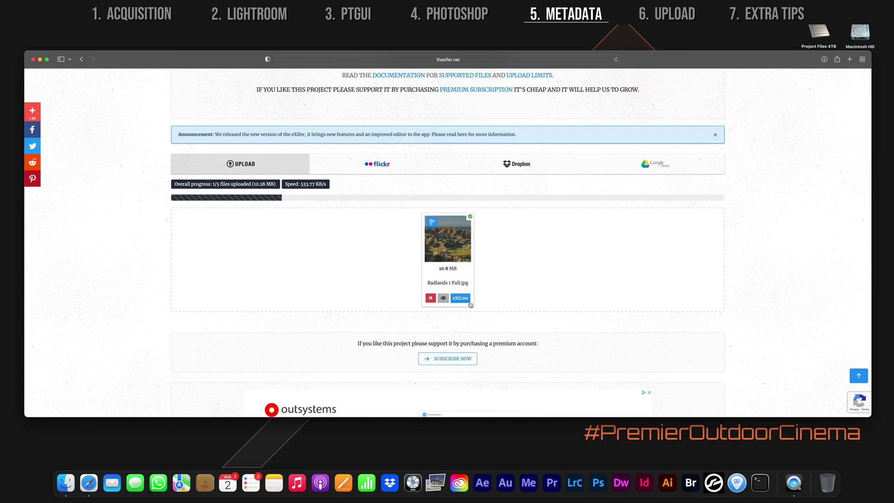
click(456, 298)
- Set Make 'Apple' and Model 'Apple iPhone 6 Plus', save, and select the downloaded file
scroll(317, 263, down, 5)
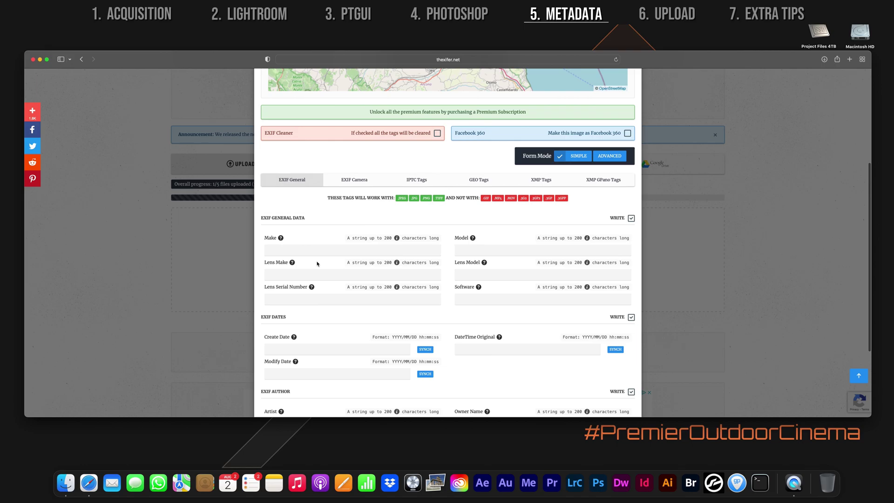
text(Apple)
key(Tab)
text(A)
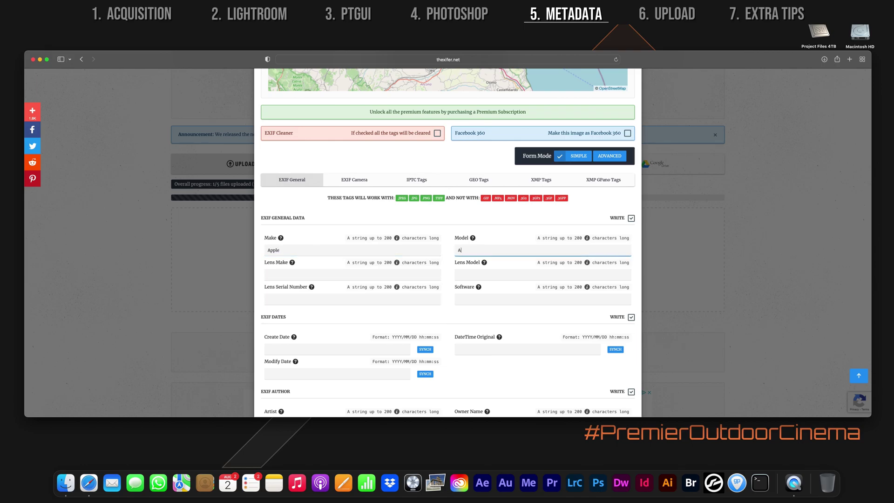
text(pple iPhone 6 Plus)
scroll(448, 240, down, 5)
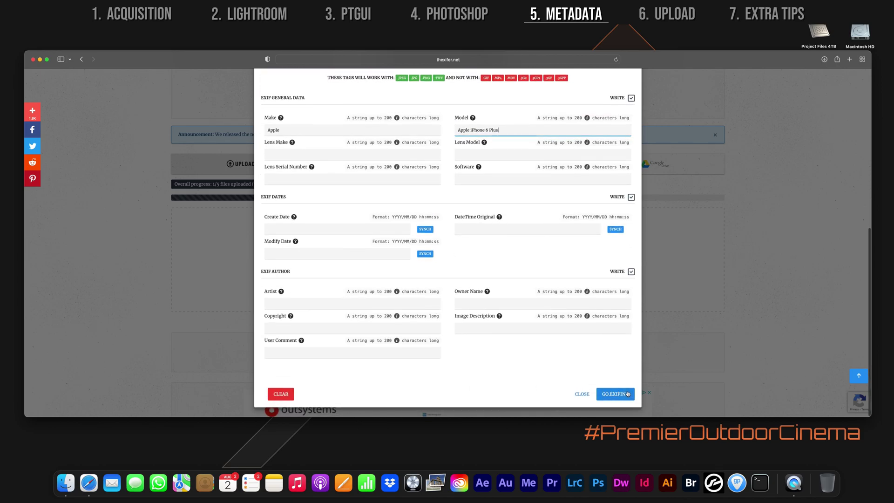
click(615, 394)
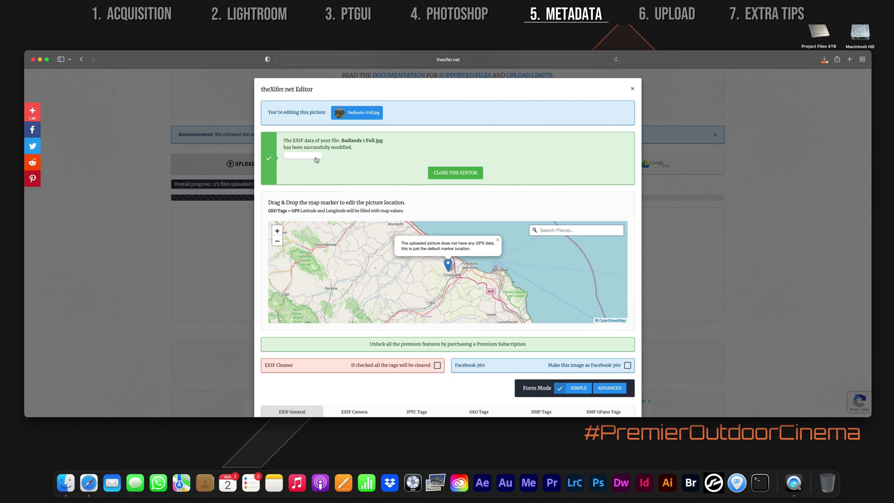
key(super+h)
click(184, 269)
- Rename the downloaded file to 'Badlands 1 Full VR.jpg'
key(Return)
key(Right)
text(VR)
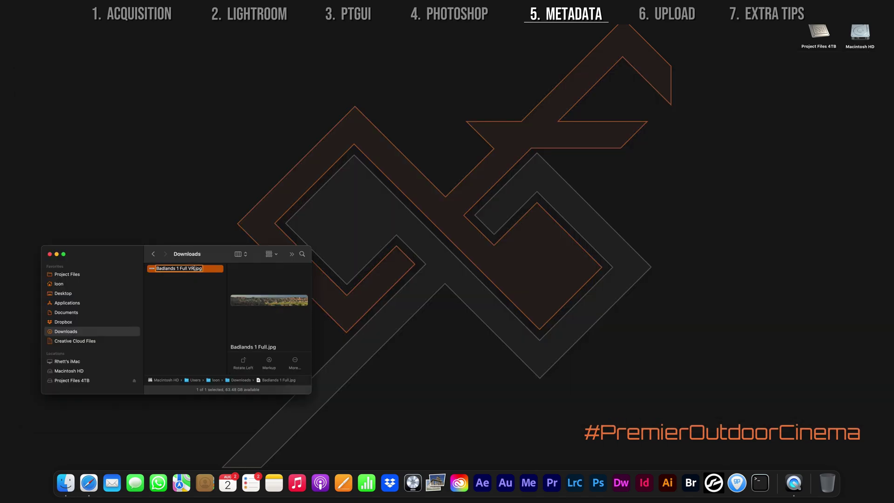
key(Return)
- Browse a new Finder window to Project Files 4TB > Project Files > Badlands NP 2022 > Renders
key(super+n)
click(232, 320)
click(335, 231)
click(446, 230)
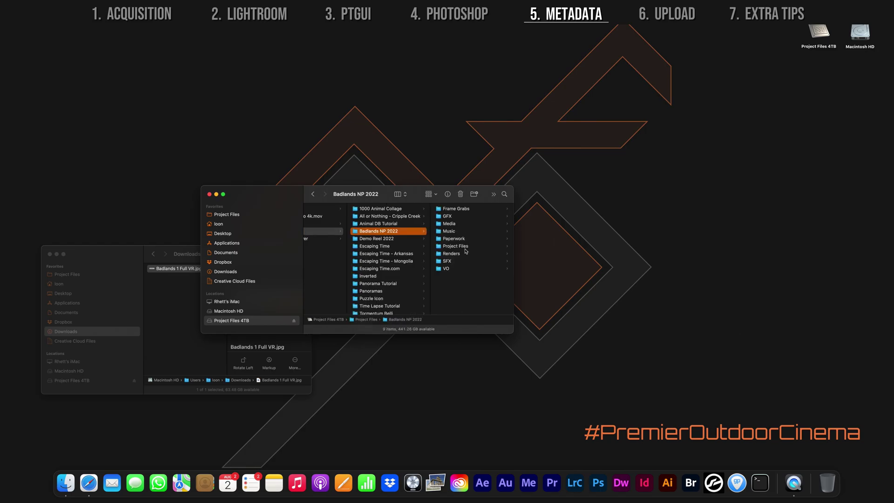
click(466, 251)
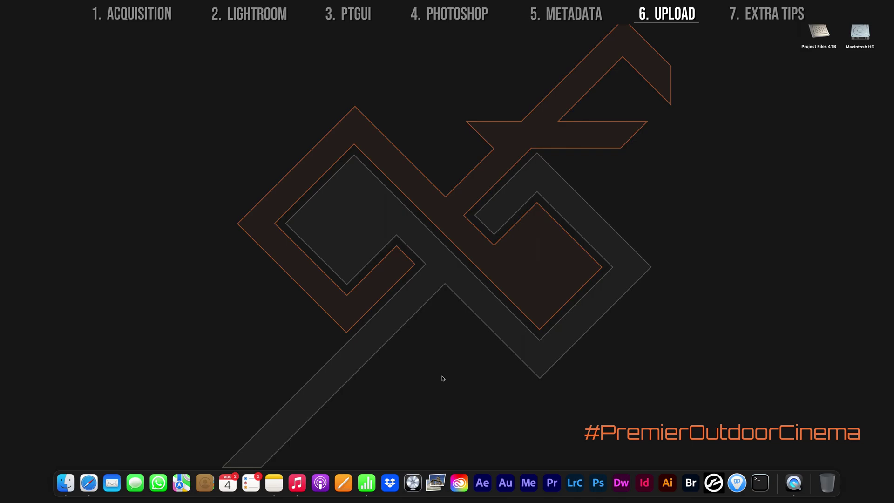
- In Safari's Facebook tab, scroll the Earth Panoramas feed and open the Mexico post's 360 photo
click(88, 482)
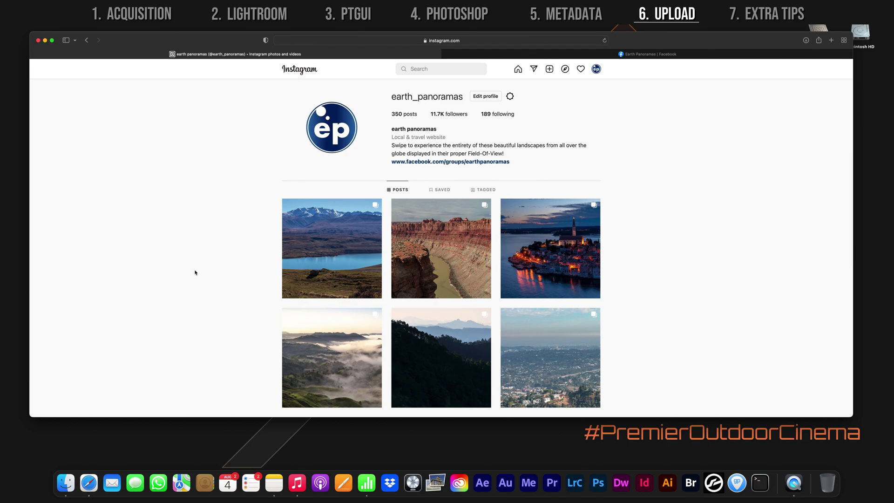
click(669, 56)
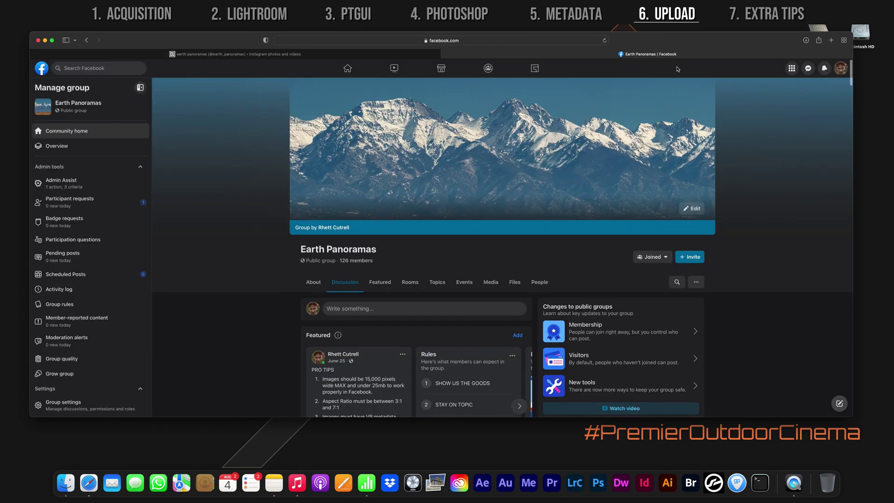
scroll(729, 206, down, 15)
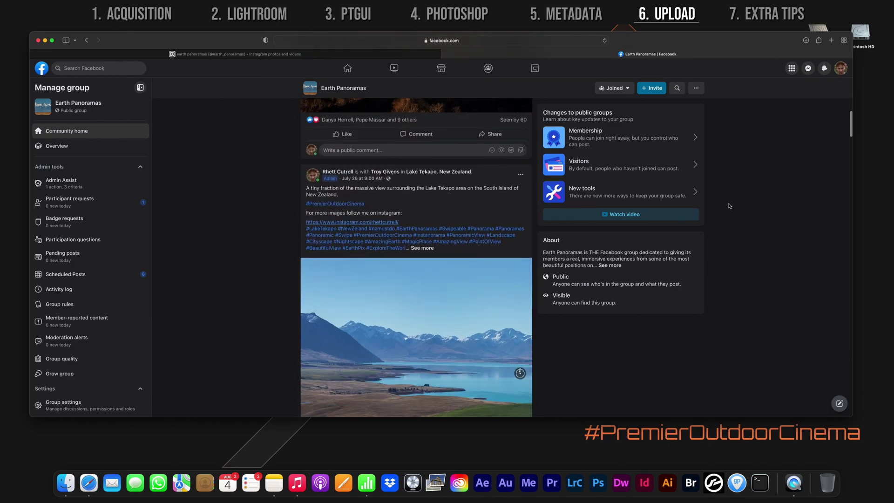
scroll(729, 206, down, 15)
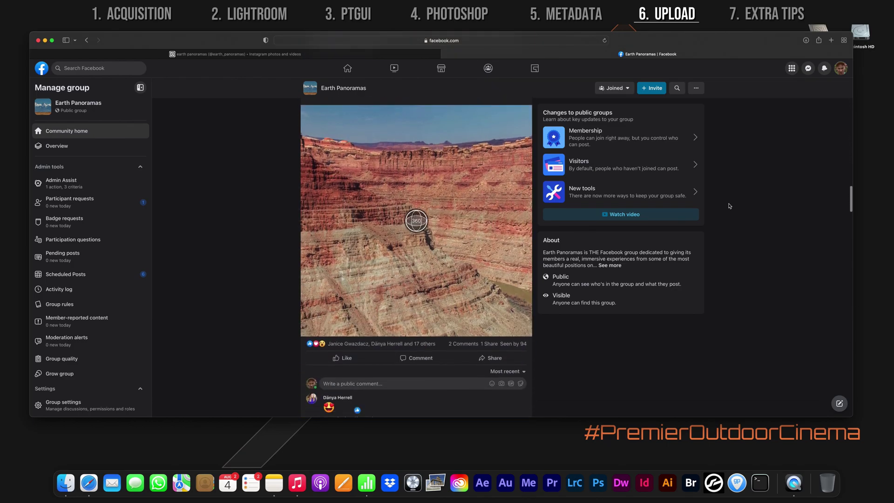
click(419, 326)
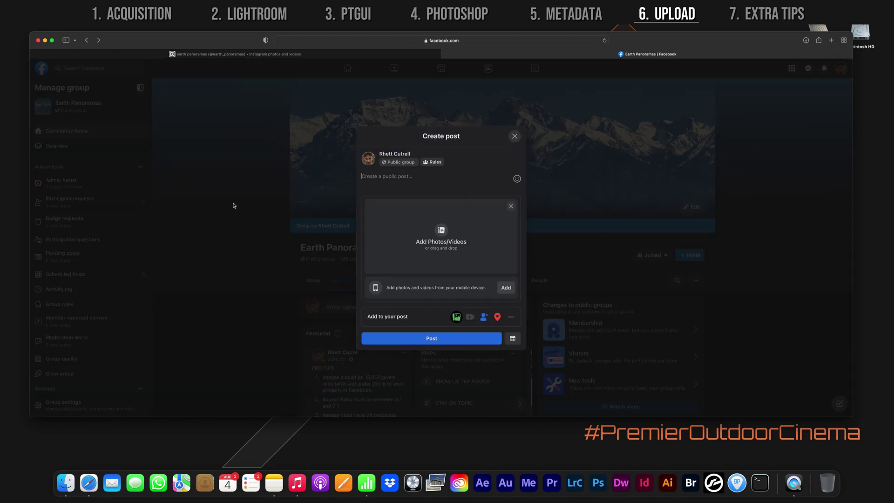
- Locate and select Badlands 1 Full VR.jpg in the Badlands NP 2022 Renders folder
click(65, 482)
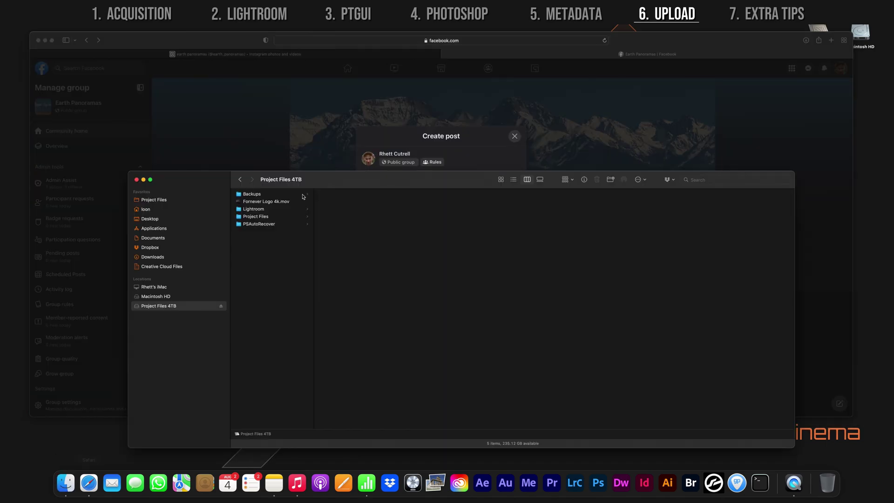
click(272, 217)
click(346, 217)
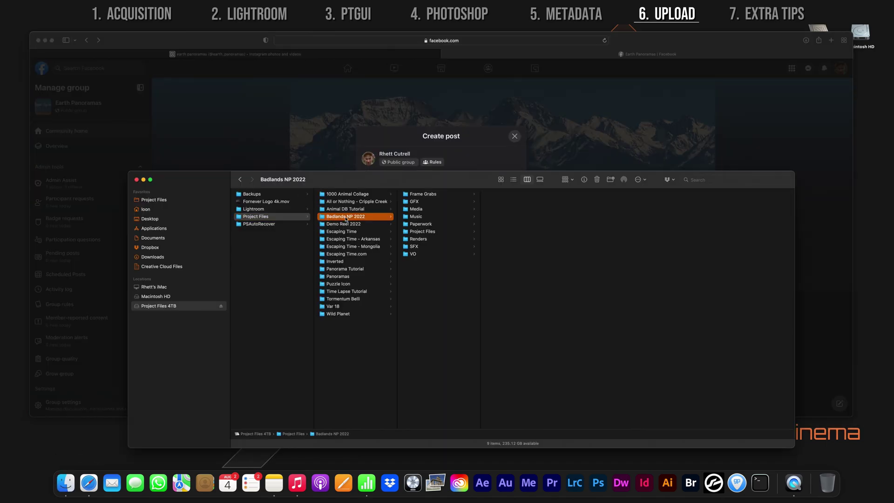
click(417, 239)
click(512, 201)
- Attach the panorama to the group post, paste the hashtag caption, and publish it
drag(426, 185, 427, 287)
drag(512, 304, 465, 242)
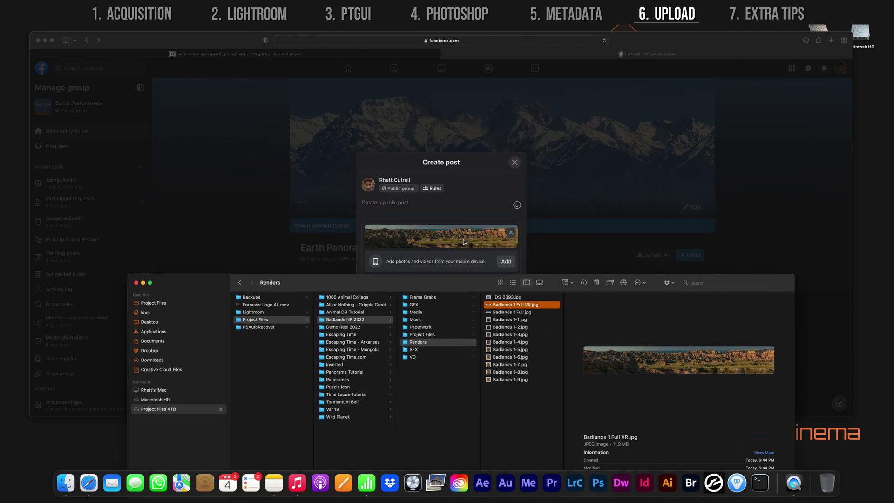
click(468, 214)
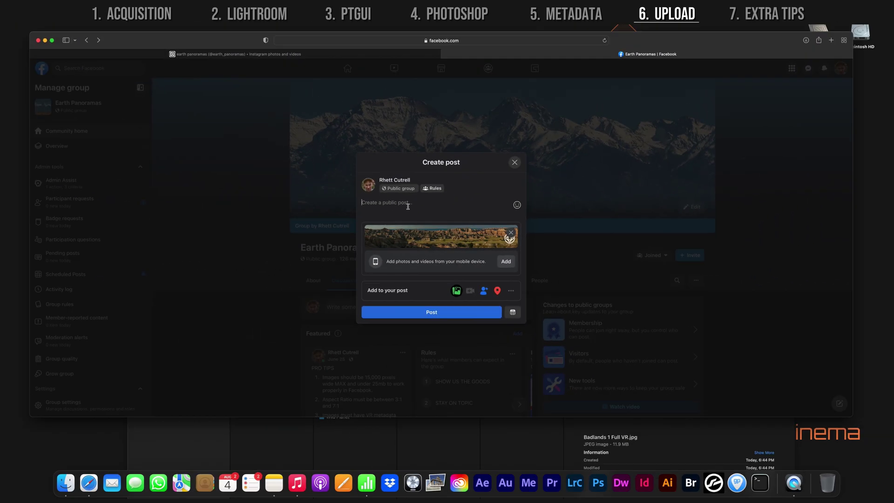
text(I made a step by step tutorial on how I created this image and others like it. It will be released tomorrow so set a reminder and check back on this page to see the video. For more images follow me on instagram: https://www.instagram.com/rhettcutrell/ . . . . . #SouthDakota #Badlands #NationalPark #EarthPanoramas #Swipeable #Panorama #Panoramas #Panoramic #Swipe #PremierOutdoorCinema #Instanorama #PanoramicView #Landscape #Cityscape #Nightscape #AmazingEarth #MagicPlace #AmazingView #PointOfView #BeautifulView #EarthPix #ExploreTheWorld #TravelStoke #AwesomeEarth #Gigapixel)
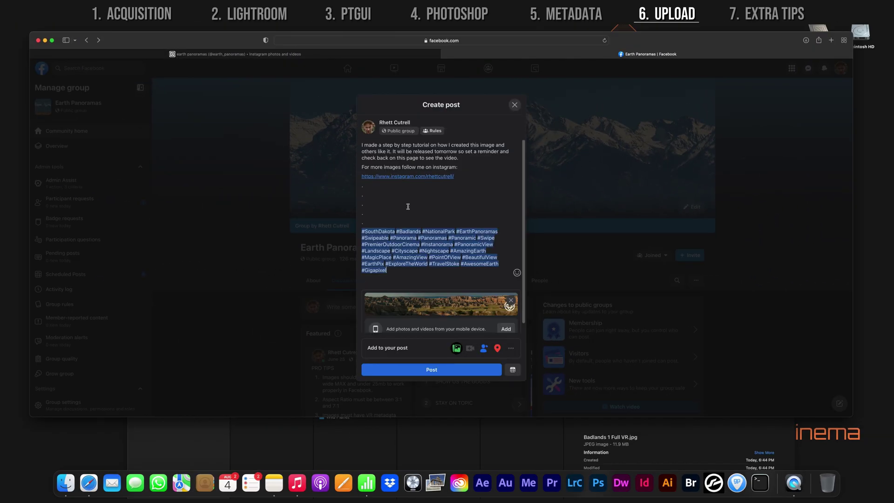
click(431, 369)
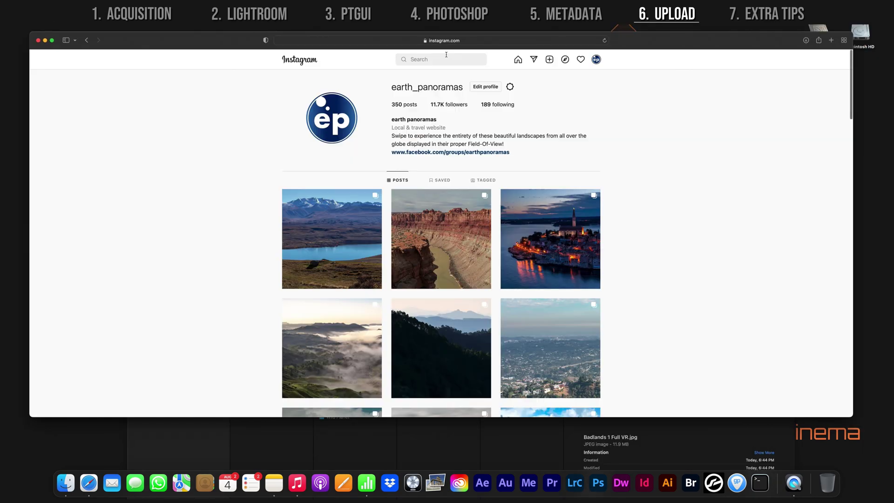
- Start a new Instagram post and add Badlands 1-1 through 1-9 from Finder
click(550, 59)
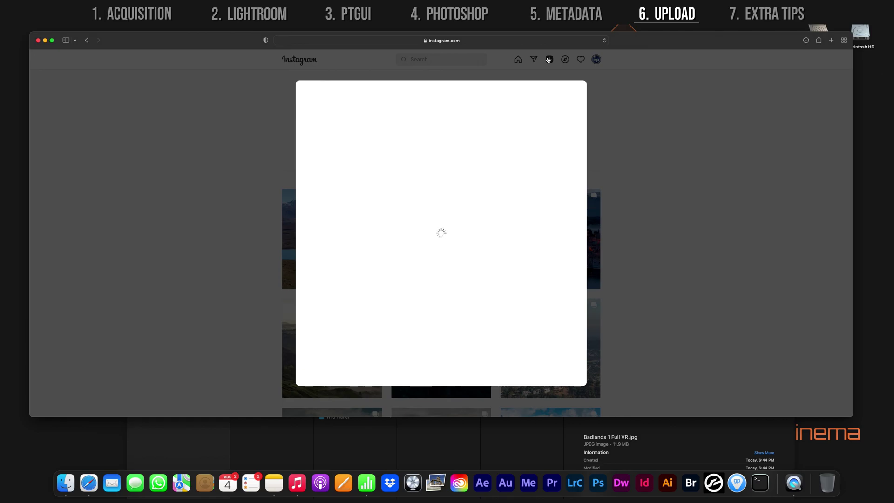
click(66, 483)
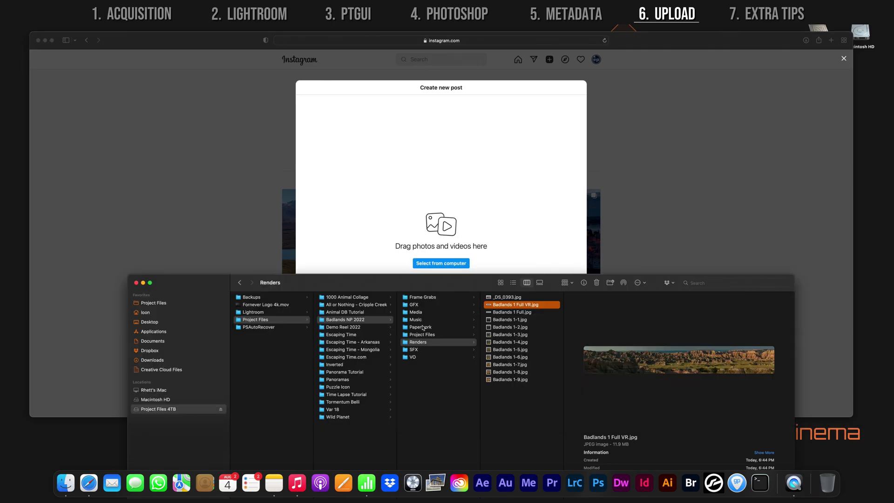
click(505, 320)
shift+click(510, 380)
drag(510, 380, 438, 233)
- Review all nine carousel images and continue past crop and filters
click(466, 344)
click(551, 343)
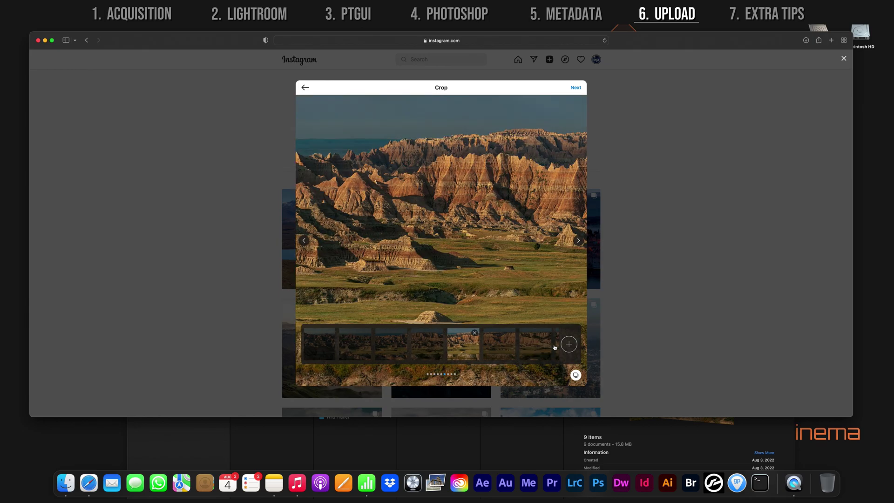
click(538, 344)
click(318, 345)
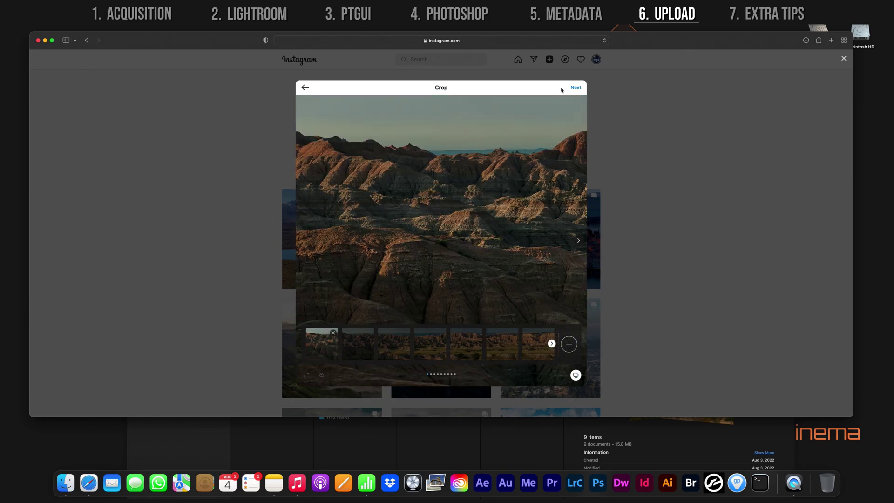
click(576, 88)
click(635, 88)
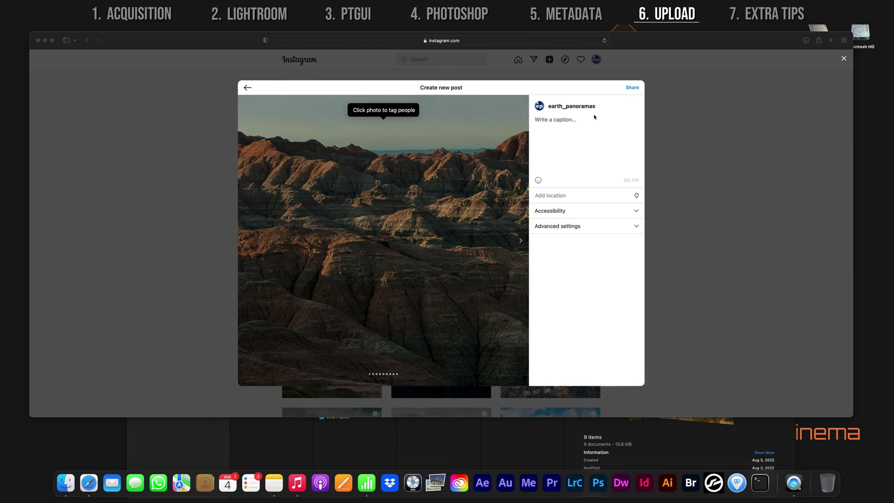
- Paste the prepared caption, tag the photographer's account, and share the carousel
click(565, 124)
key(super+v)
click(383, 138)
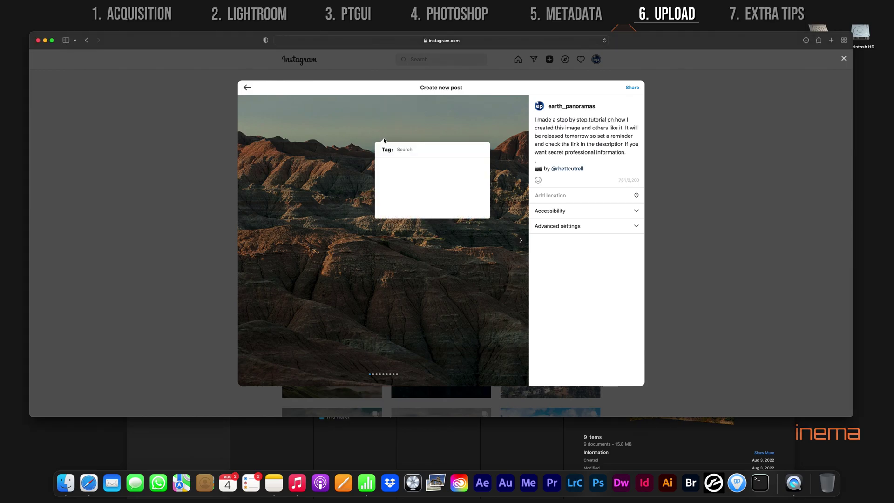
text(Rhett Cutrell)
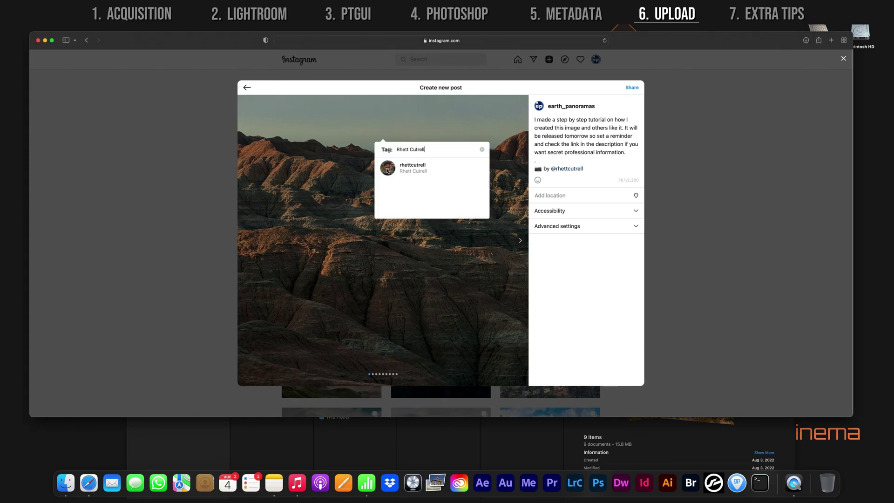
click(388, 168)
click(632, 88)
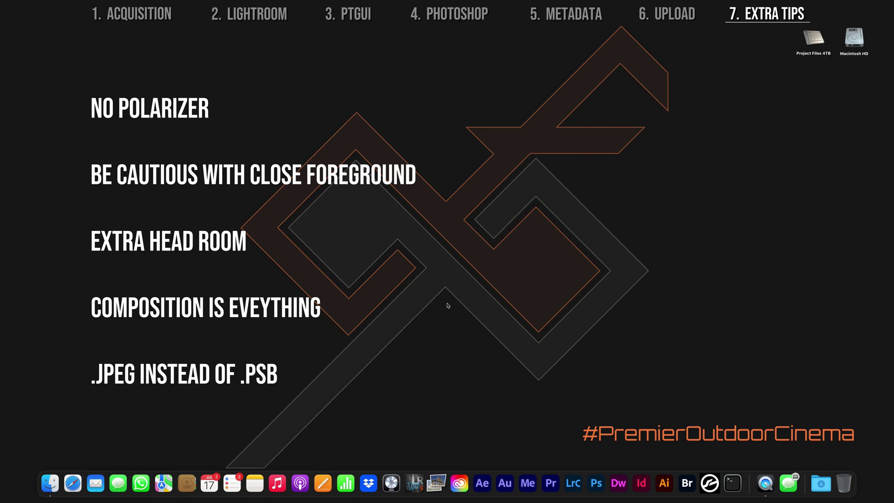
- Bring the browser forward and scroll down through the Instagram profile's grid of posts
click(73, 483)
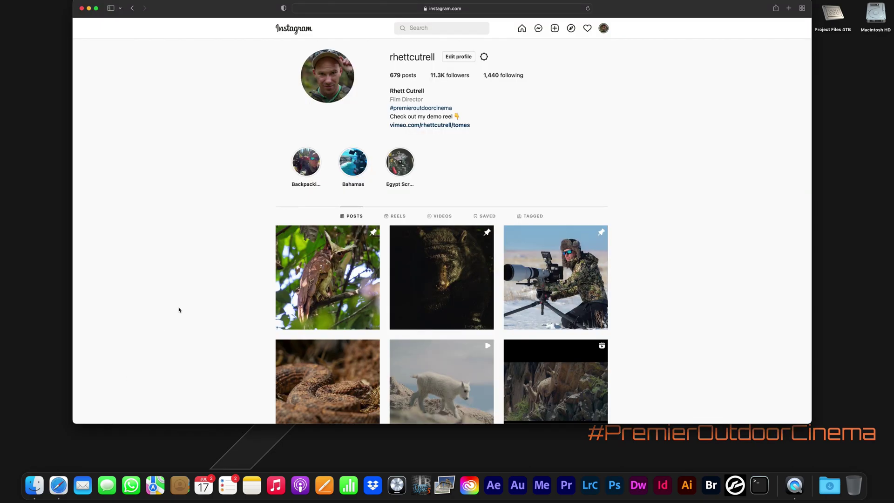
scroll(179, 309, down, 15)
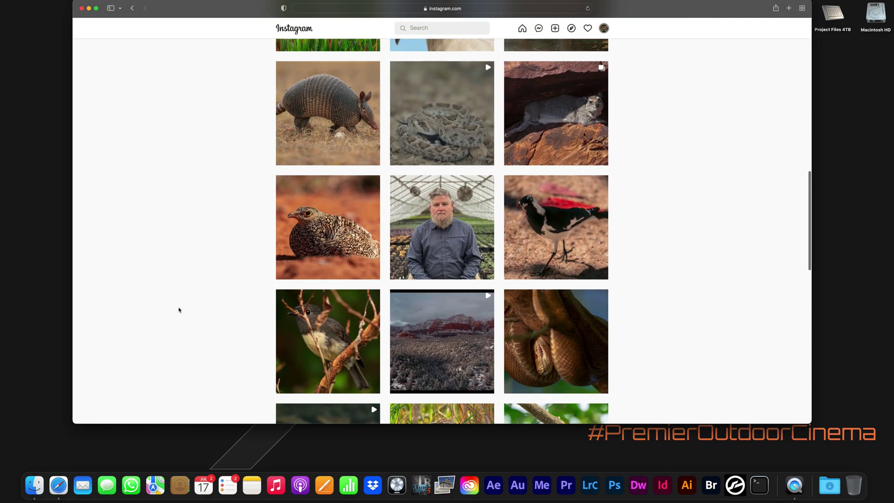
scroll(179, 310, down, 10)
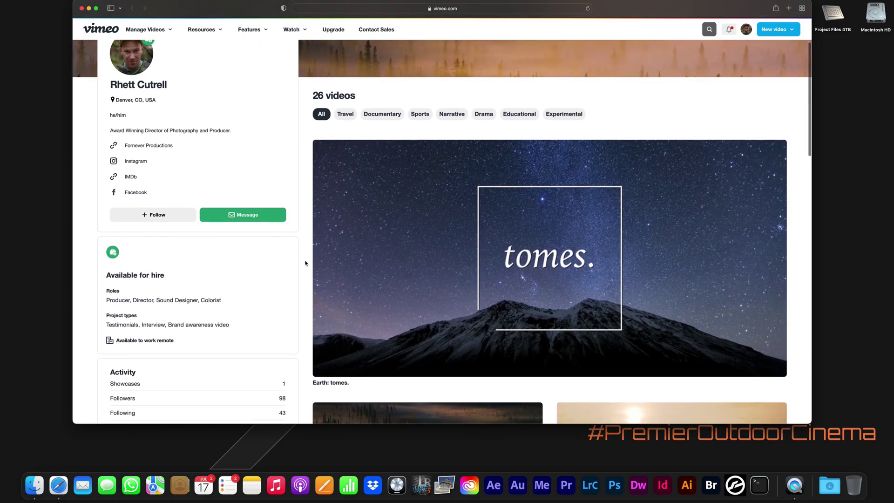
scroll(306, 263, down, 3)
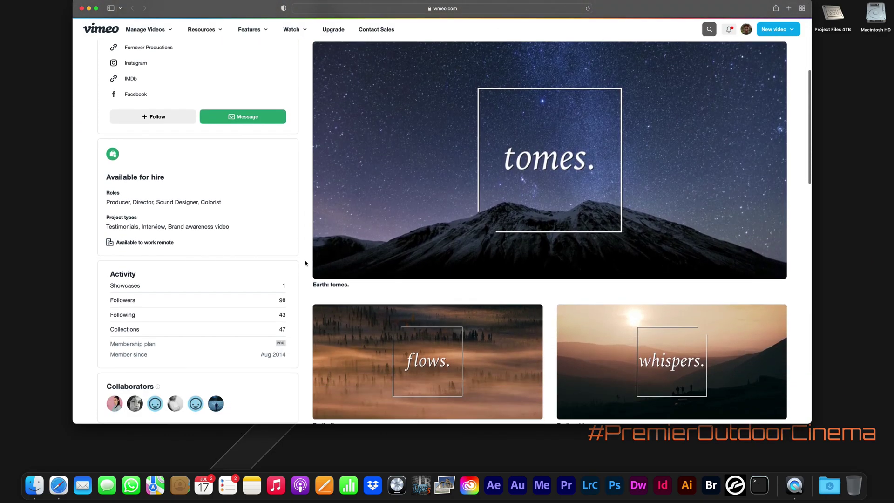
scroll(305, 263, down, 7)
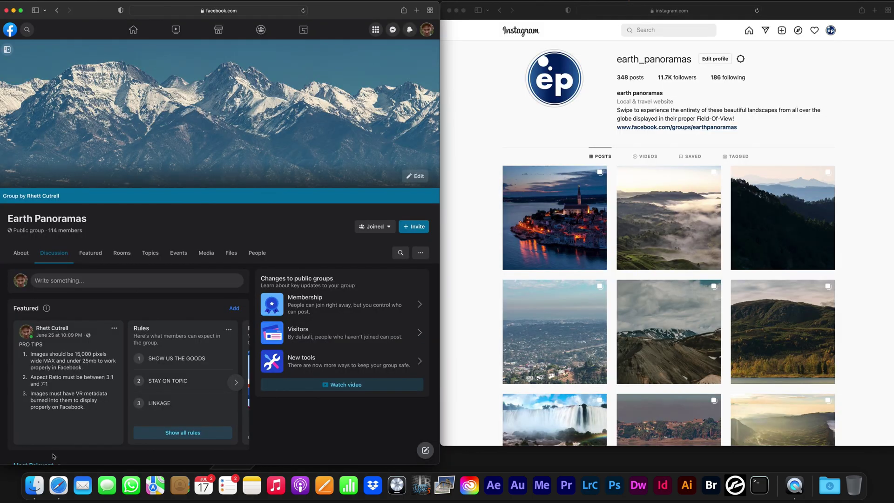